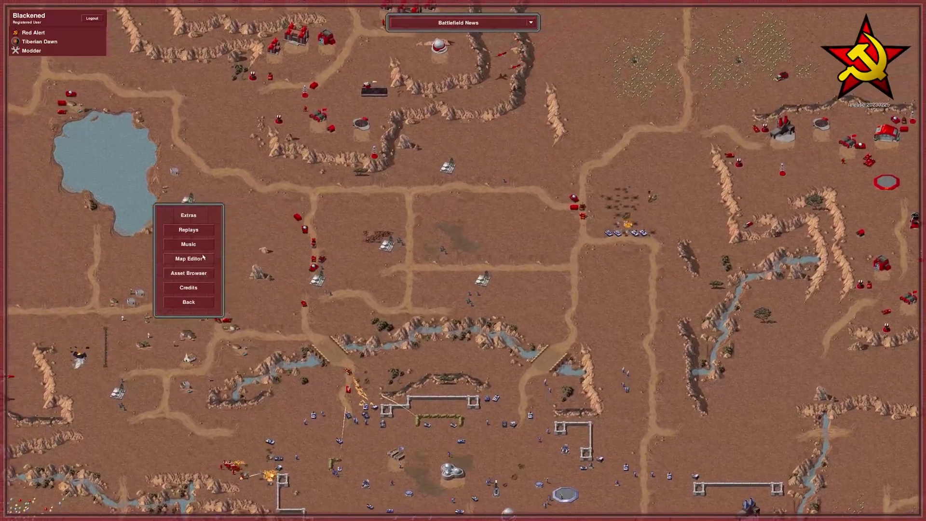
Step: Create a new map in the map editor with the TEMPERAT tileset, width 76 and height 76
click(188, 230)
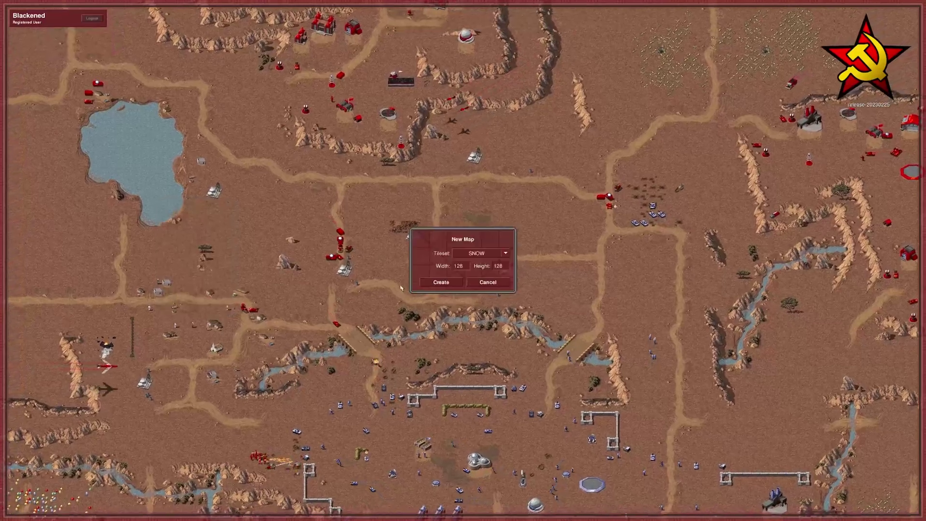
click(480, 253)
click(480, 282)
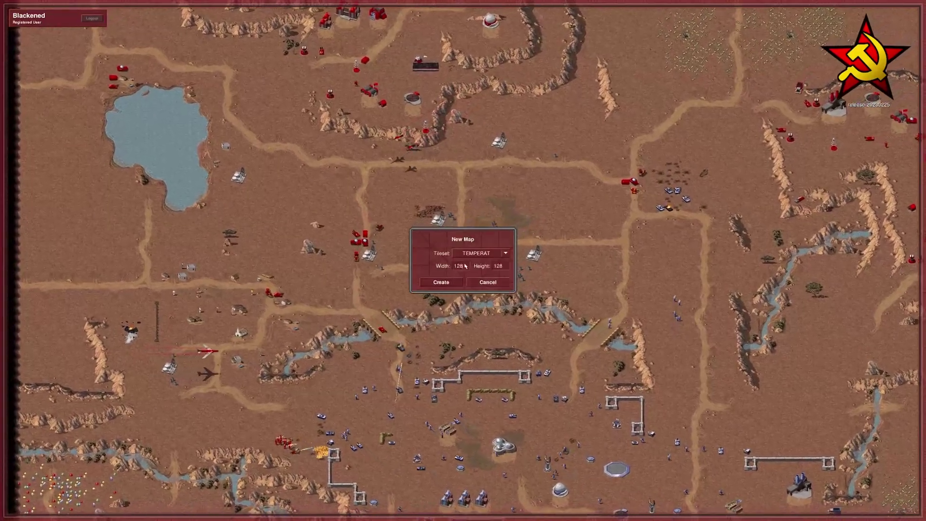
text(76)
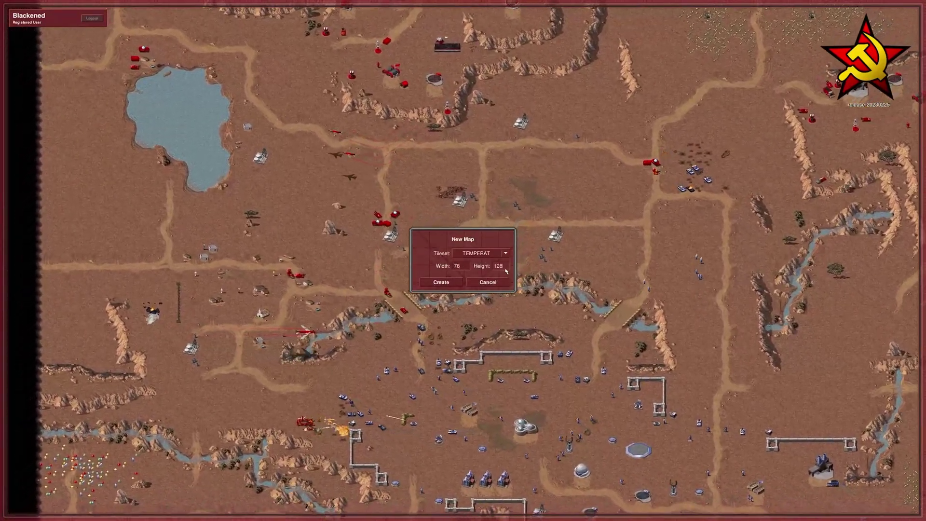
text(76)
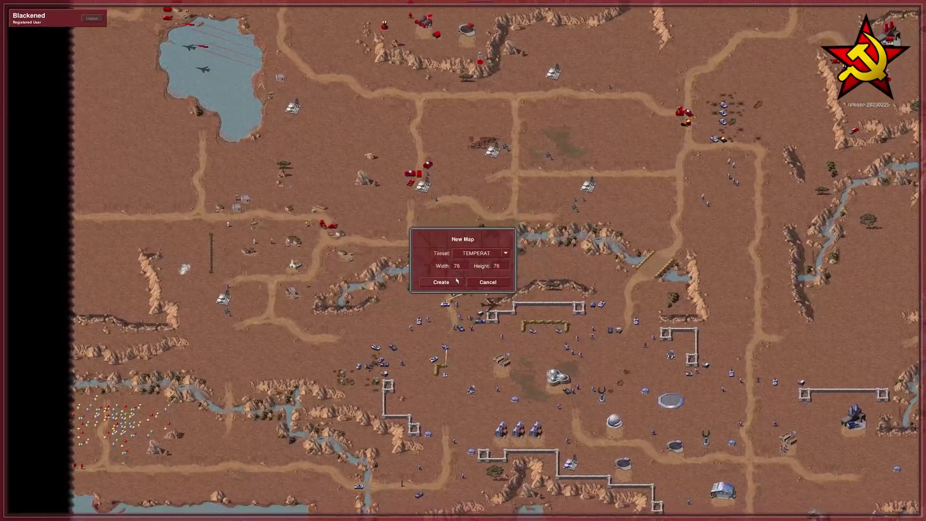
click(441, 281)
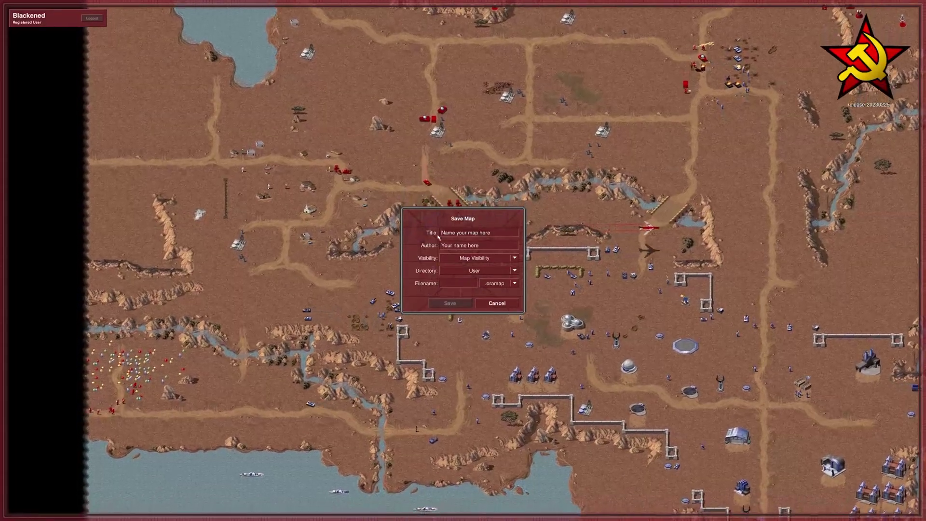
Step: Title the map test1 and enter the author's name in the save settings
text(teat1)
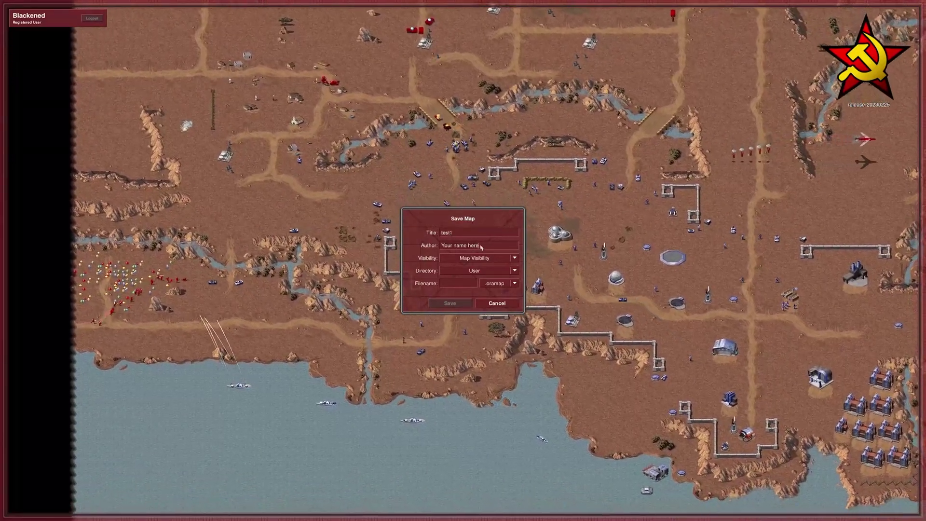
click(444, 247)
text(Bl)
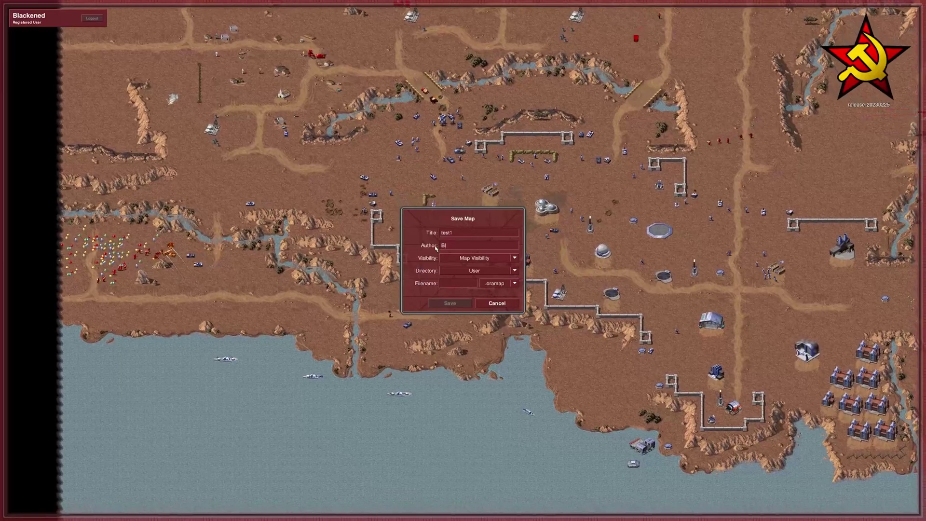
text(ackened)
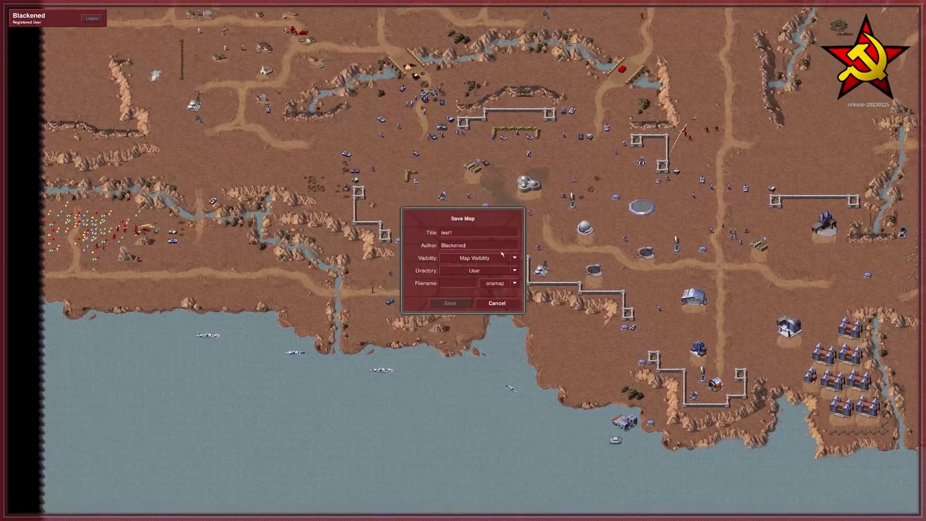
click(505, 258)
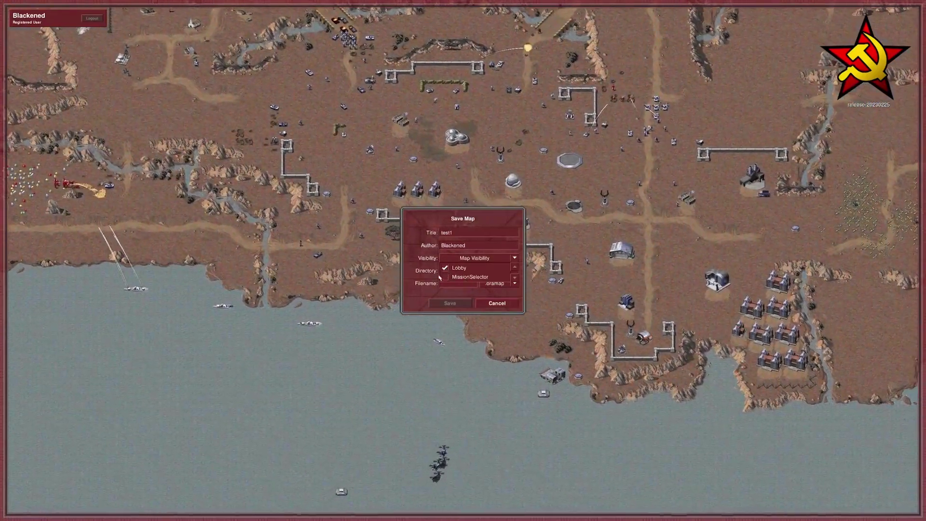
click(272, 355)
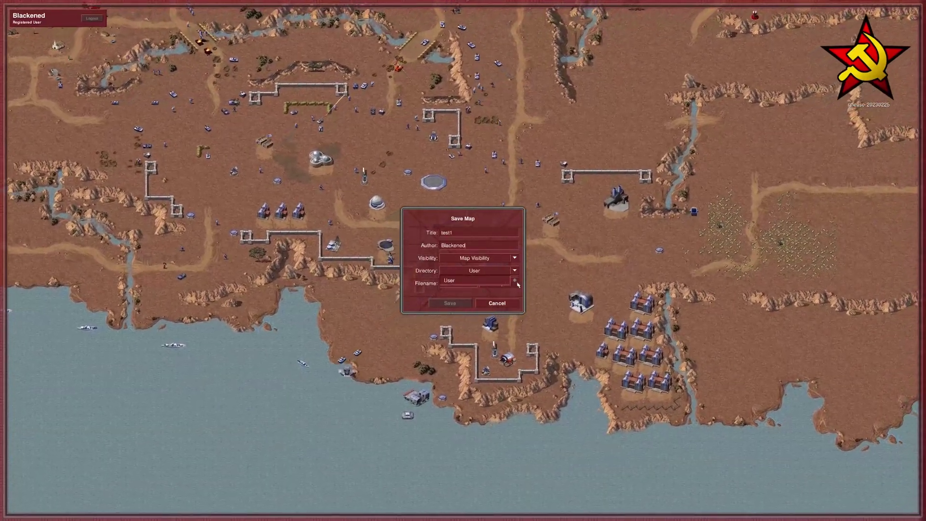
Step: Save the map in the User directory with the filename test1 in the unpacked format
click(474, 282)
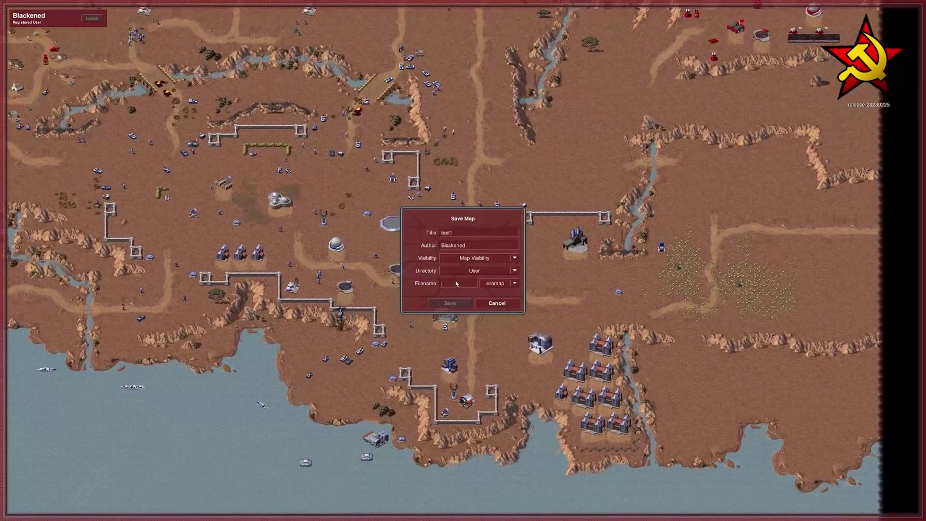
text(tst)
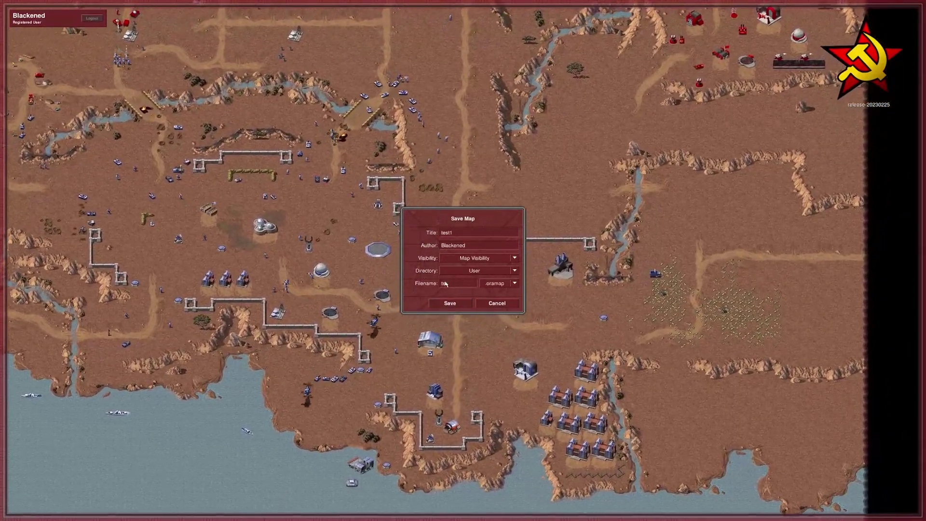
key(BackSpace)
key(BackSpace)
text(est1)
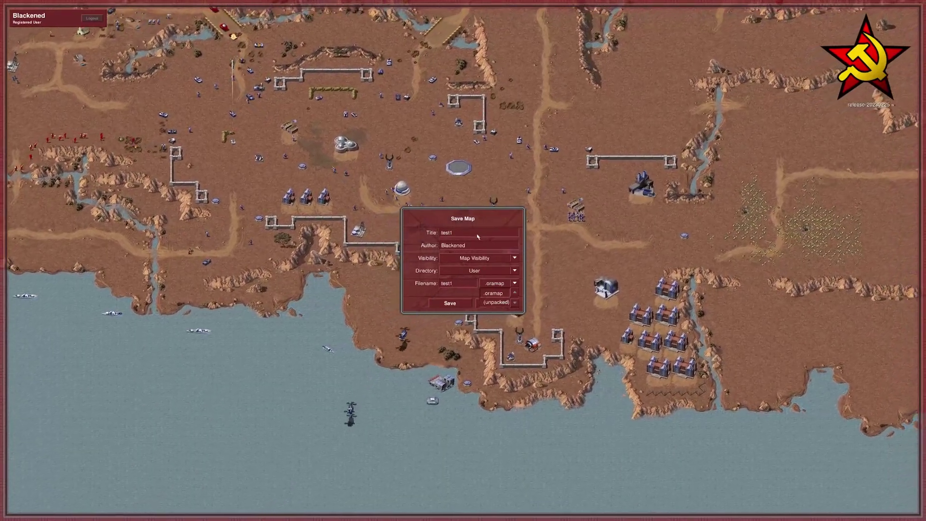
click(496, 302)
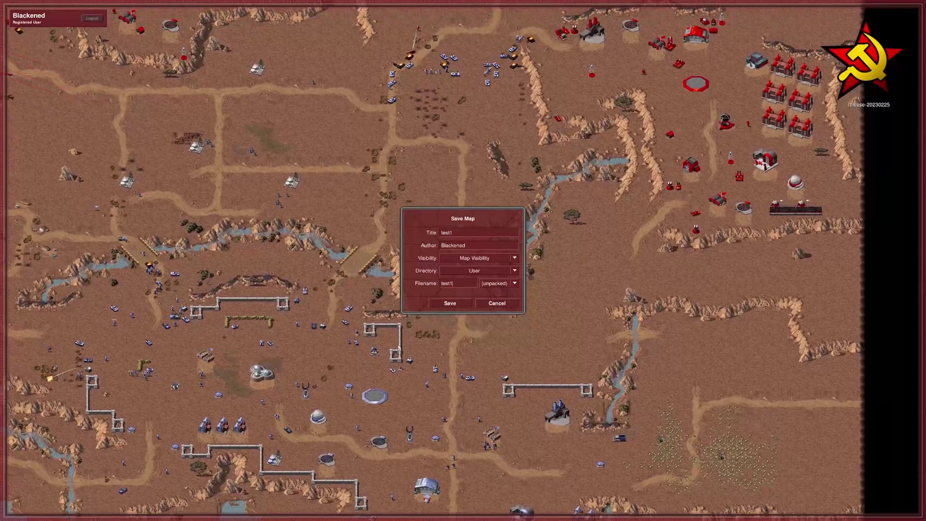
click(445, 303)
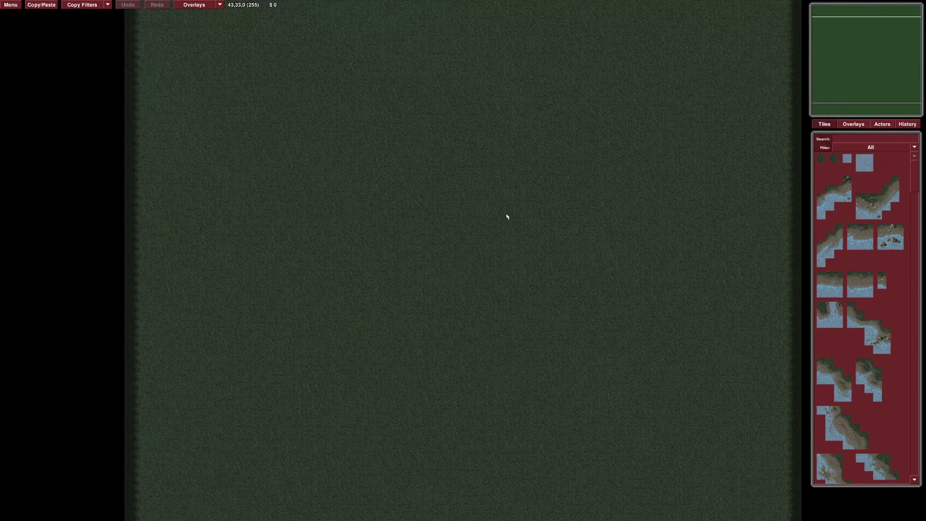
drag(507, 217, 519, 200)
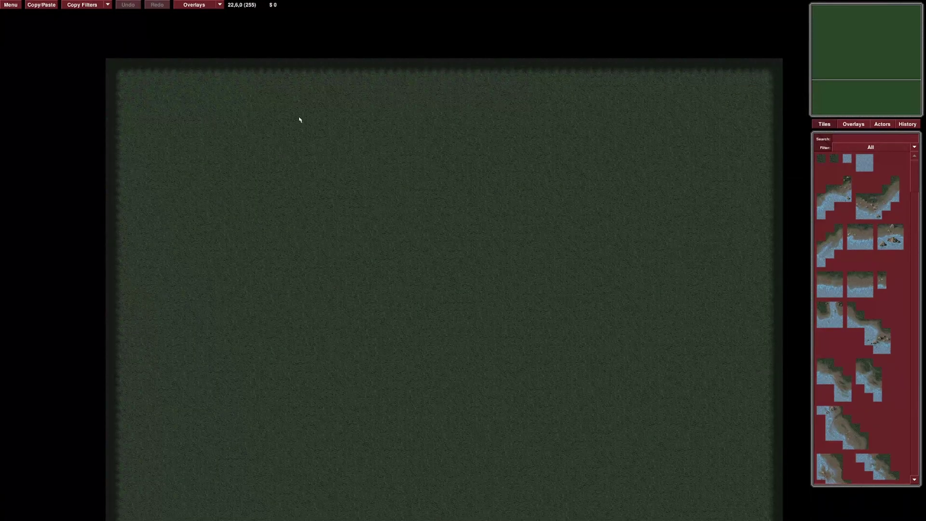
drag(318, 236, 372, 220)
drag(481, 215, 500, 210)
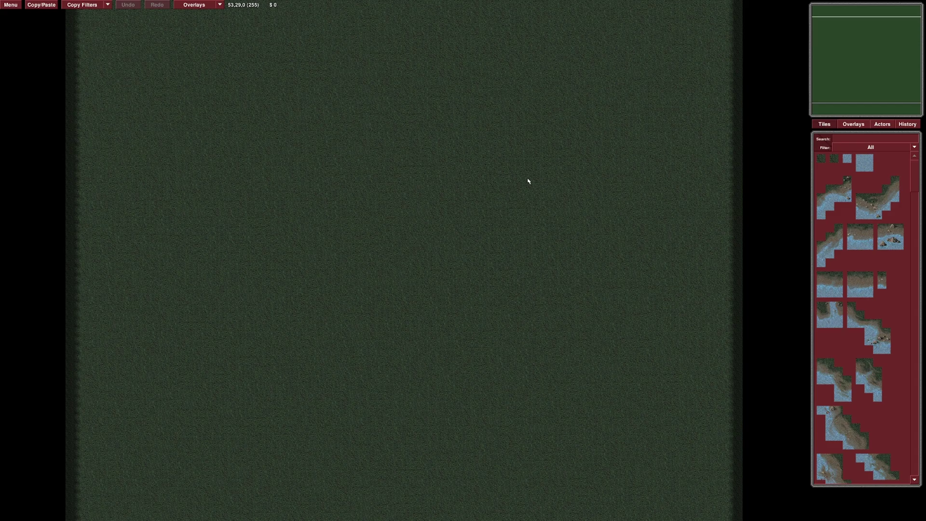
drag(541, 174, 505, 166)
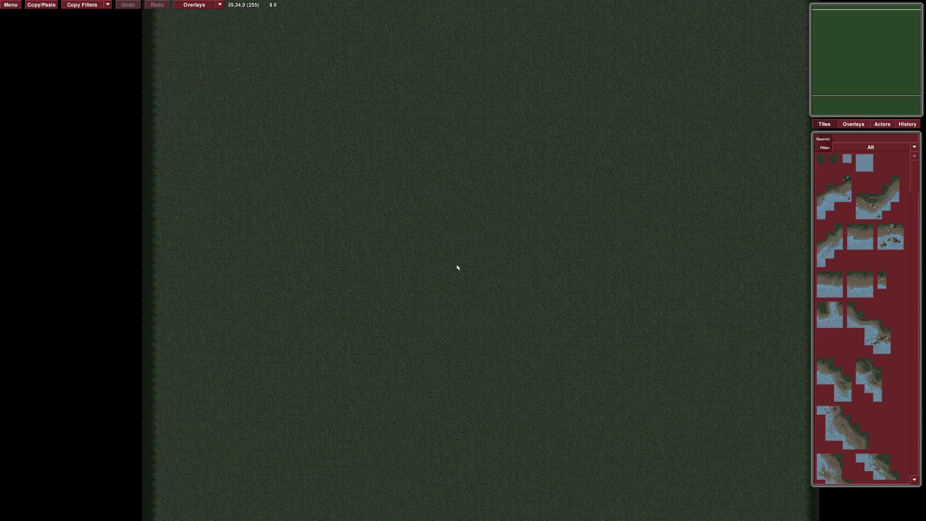
key(Right)
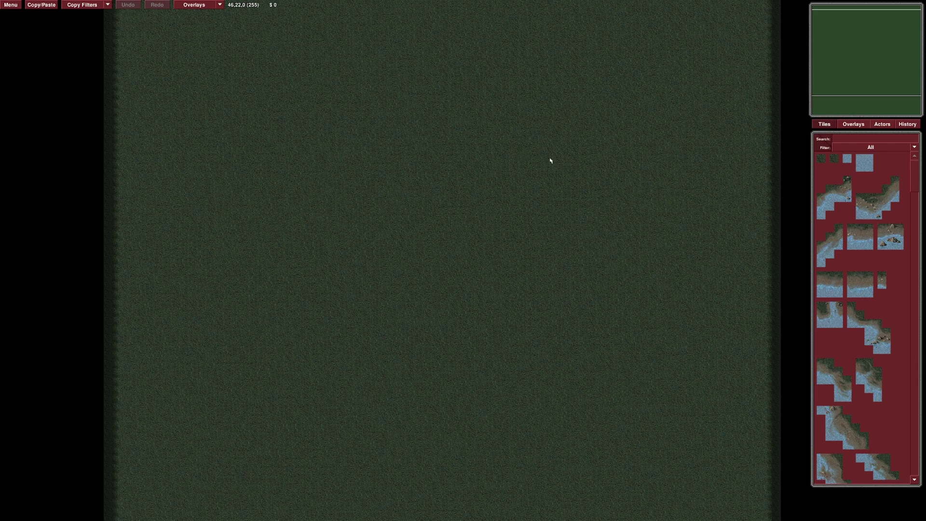
Step: Paint a 2×2 block of single-cell water tiles near the centre of the map
click(843, 159)
scroll(427, 287, down, 2)
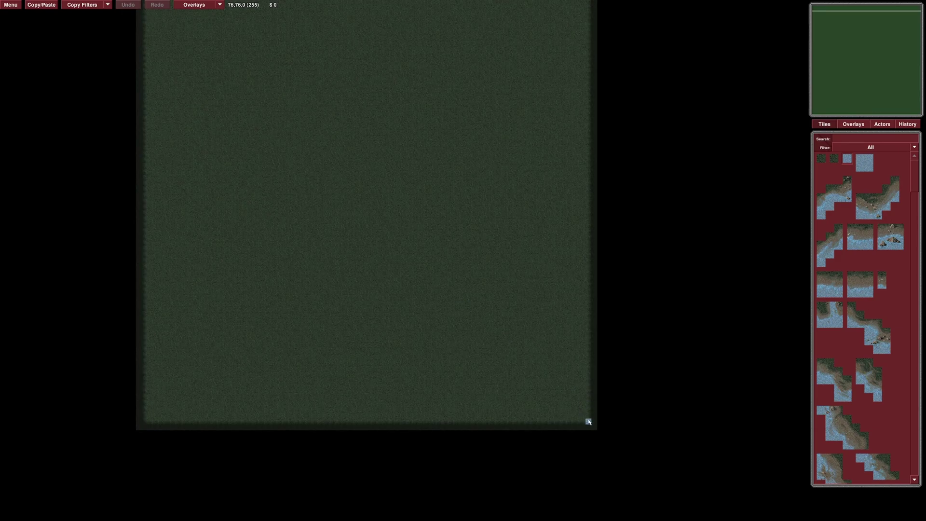
right_click(382, 204)
drag(591, 253, 615, 270)
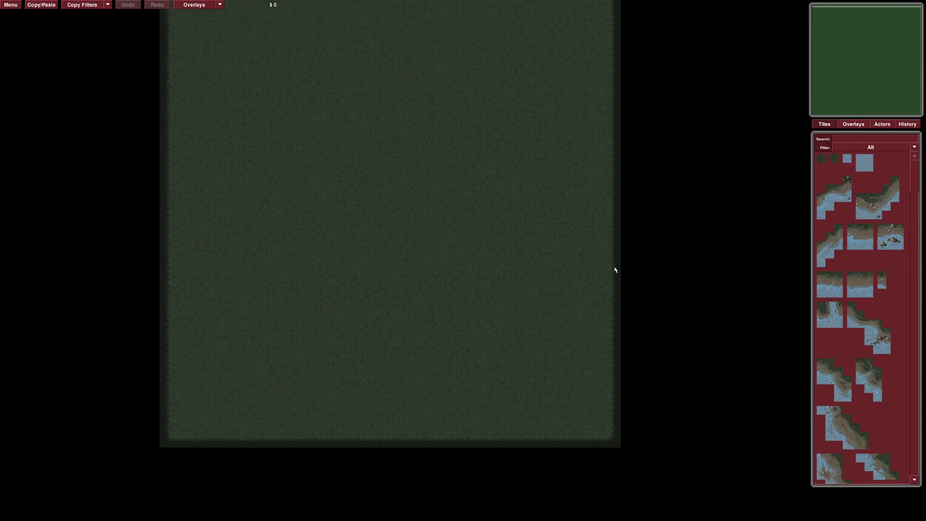
click(847, 161)
drag(328, 154, 498, 201)
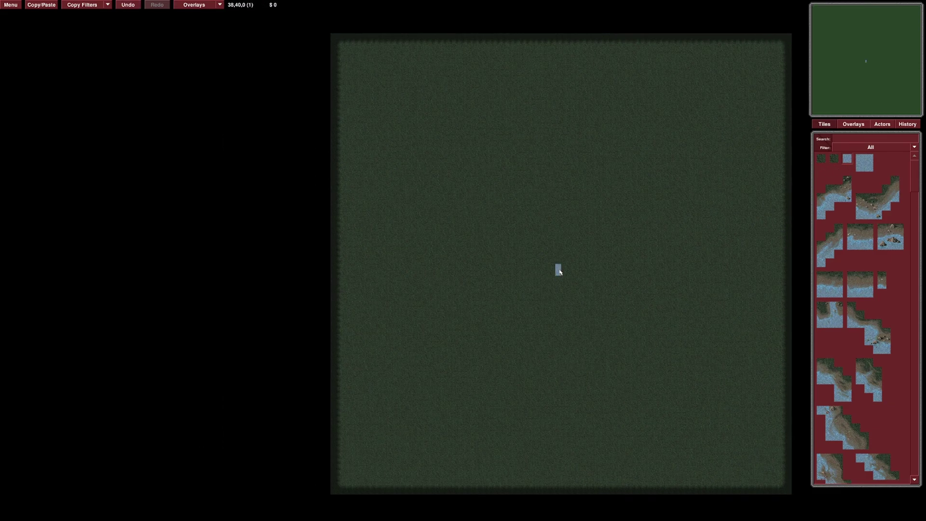
drag(565, 272, 564, 267)
drag(620, 252, 464, 239)
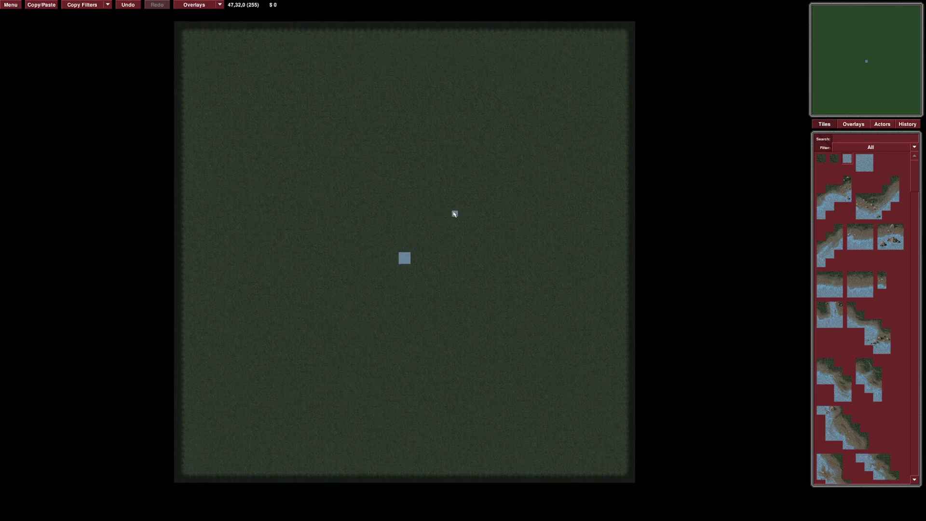
Step: Copy the map's upper-left quadrant up to the water block and compare its size with the lower-right quadrant
mouse_move(182, 30)
mouse_down()
mouse_move(425, 254)
mouse_move(403, 256)
mouse_up()
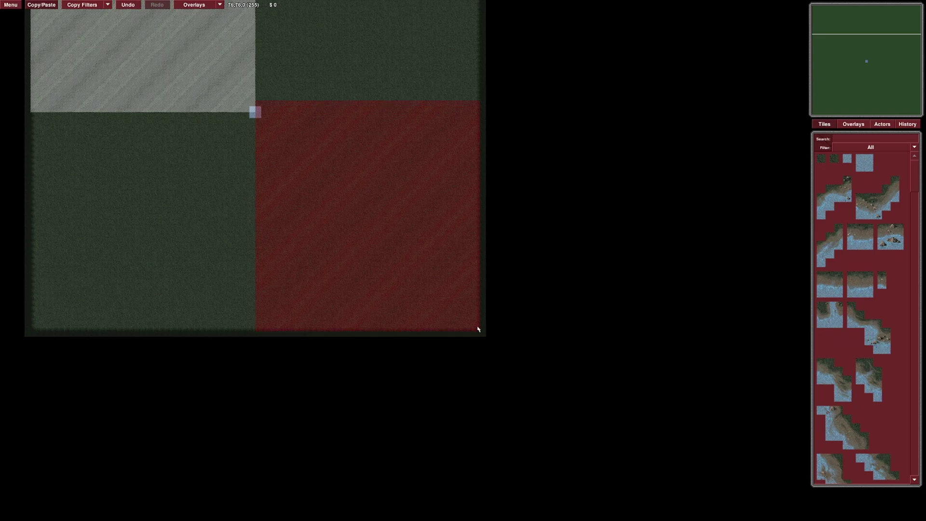
click(41, 5)
drag(228, 86, 281, 144)
click(287, 141)
right_click(281, 131)
drag(263, 108, 473, 326)
right_click(473, 326)
Step: Overlay a copy of the lower-right quadrant on the upper-left one and reposition the 2×2 water block at the exact map centre
drag(265, 111, 477, 328)
key(Up)
key(Left)
key(Down)
key(Right)
key(Up)
key(Left)
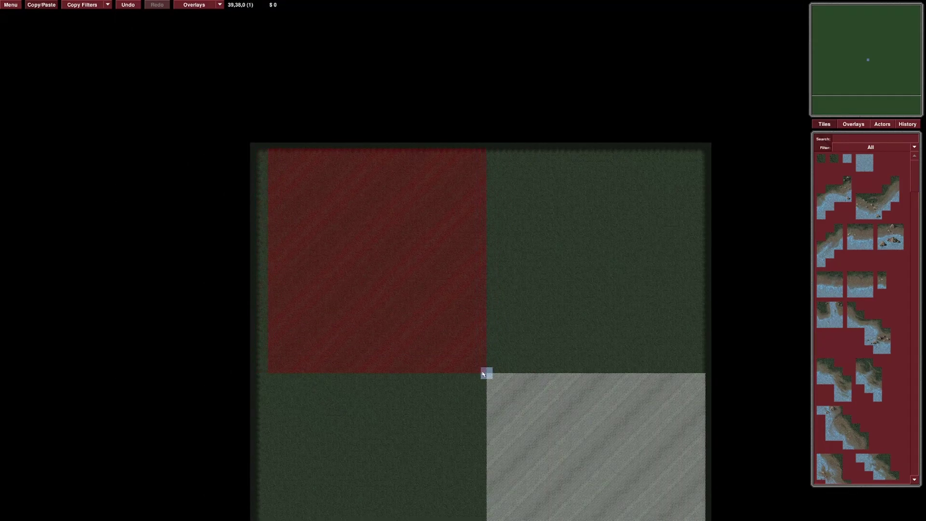
key(ctrl+c)
drag(454, 330, 541, 416)
click(534, 416)
key(ctrl+c)
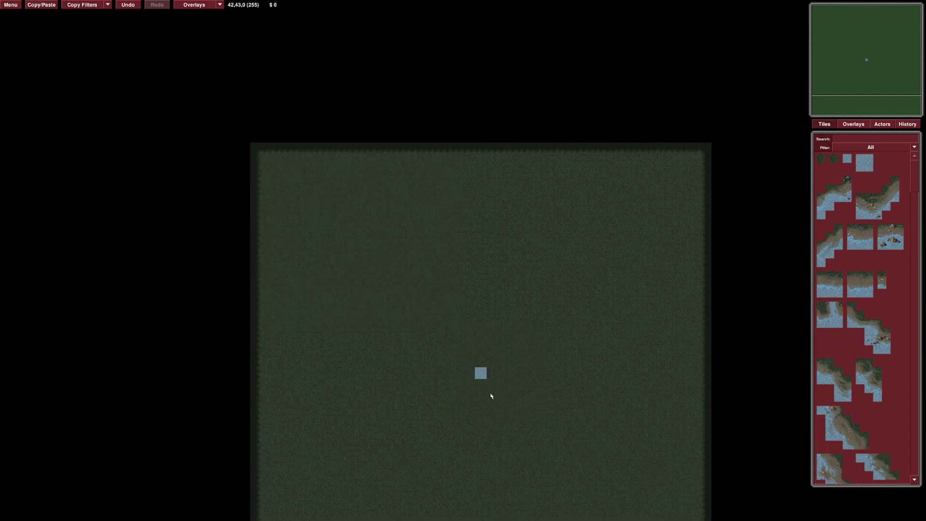
Step: Check the water block's centring by overlaying a copy of the upper-left quadrant on the lower-right one
drag(260, 152, 354, 225)
drag(480, 372, 480, 373)
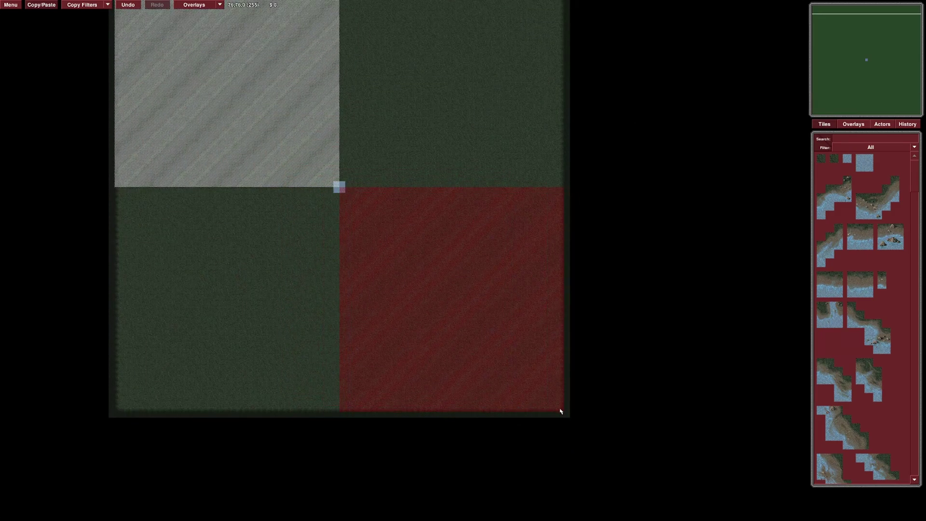
right_click(348, 169)
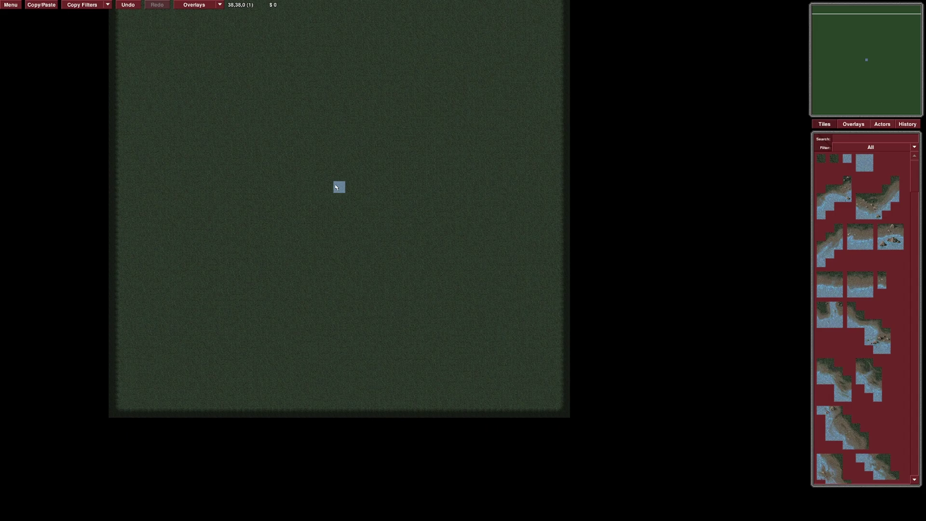
drag(405, 199, 318, 160)
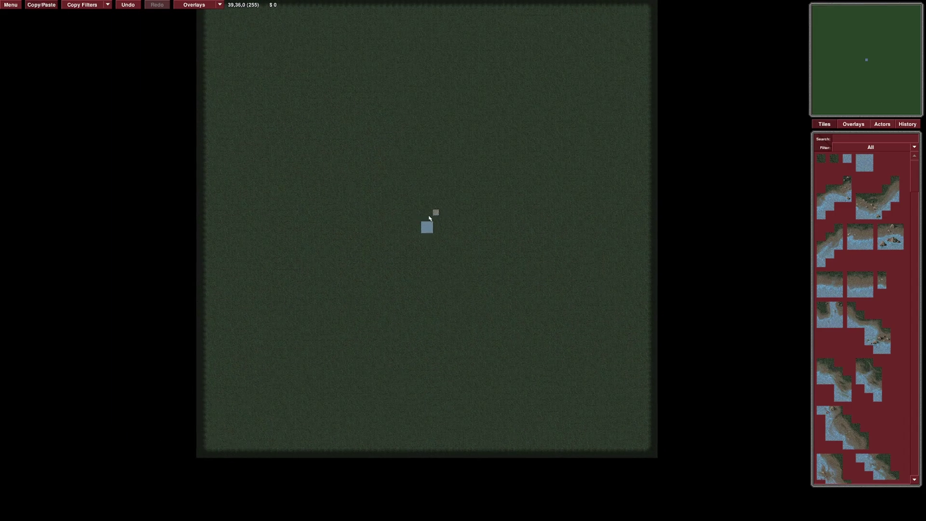
right_click(452, 192)
drag(452, 191, 475, 251)
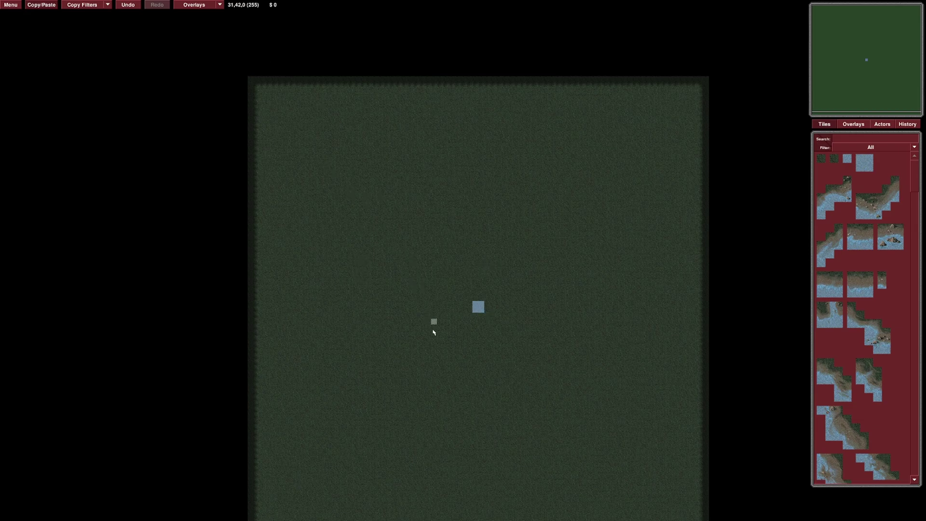
Step: Turn the grid overlay on to view the map's cells, and turn it off again
click(212, 5)
click(193, 16)
drag(384, 226, 413, 262)
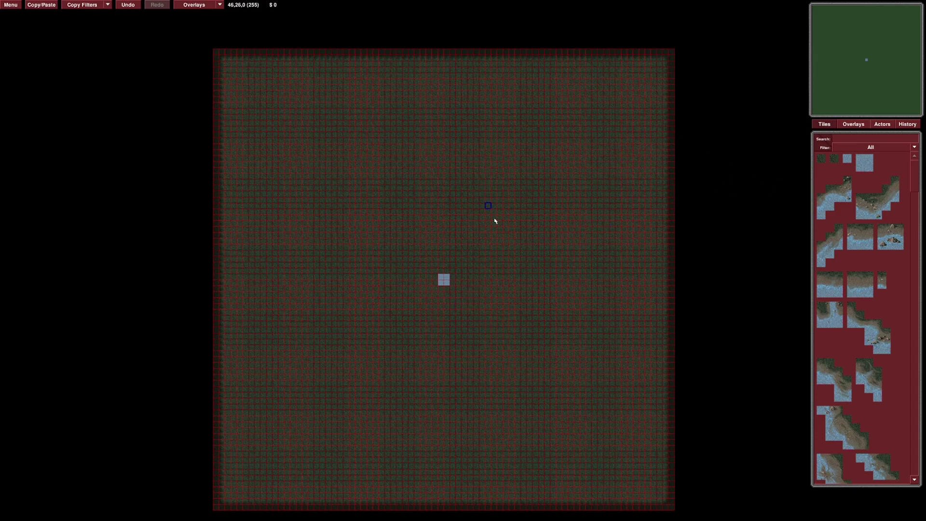
key(F1)
key(F1)
key(F1)
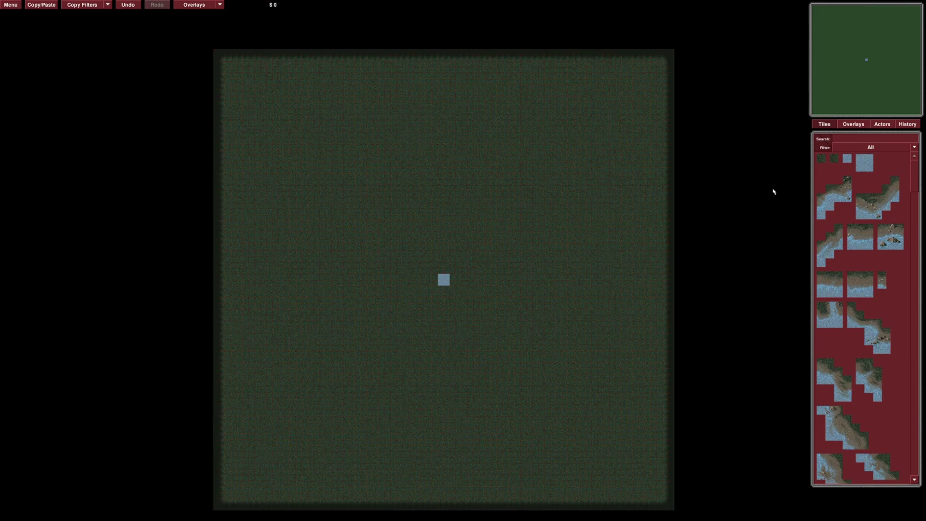
Step: Turn on the Buildable overlay and show the actor library alongside the list of overlays
key(F2)
click(882, 124)
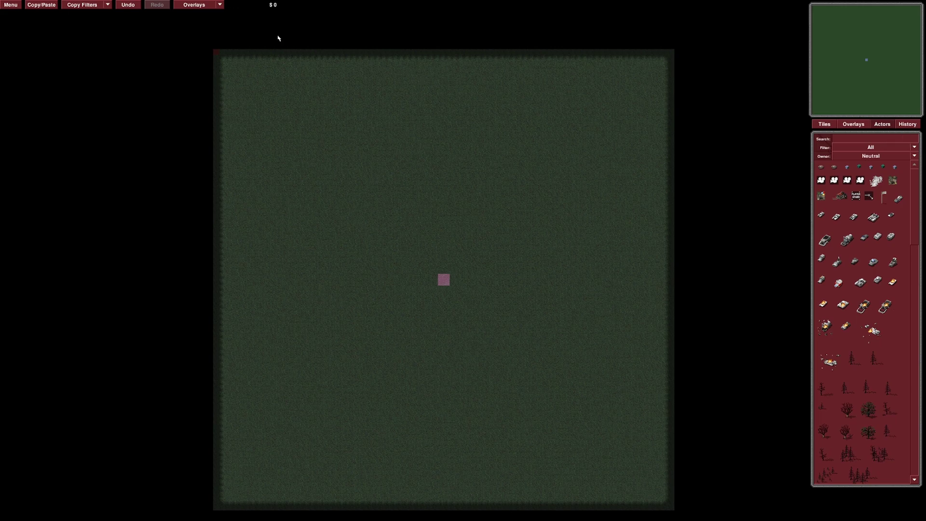
click(211, 5)
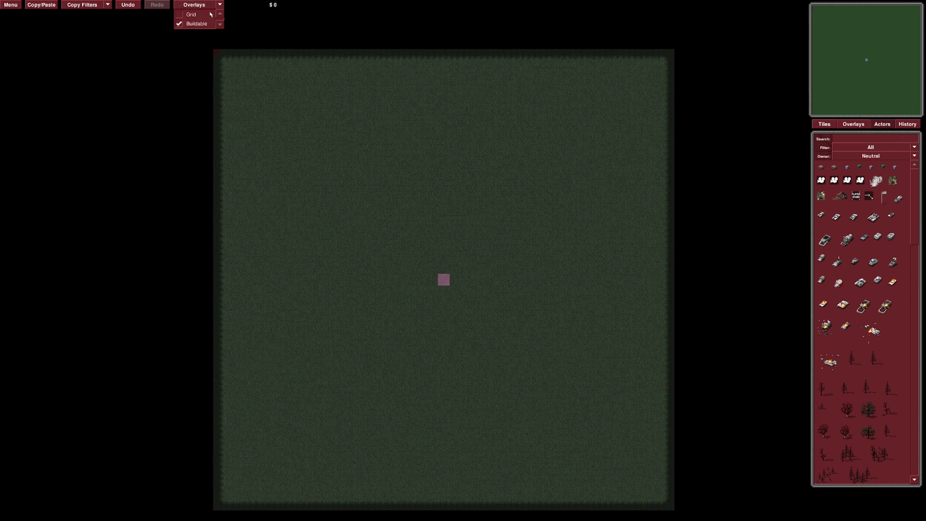
Step: Show the terrain tiles and filter them to the Road category only
click(824, 124)
click(858, 147)
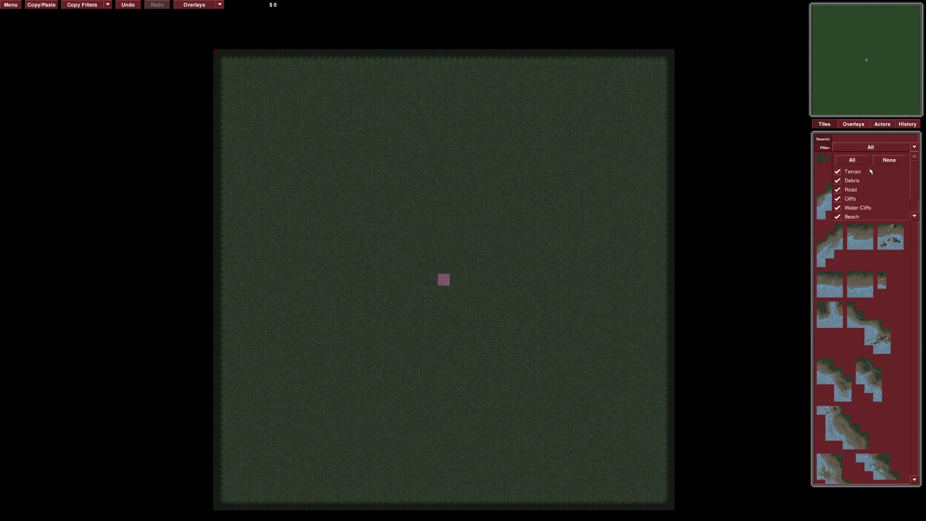
click(889, 160)
click(837, 190)
click(803, 233)
Step: Place four different road pieces on the map north, east and southeast of the central water block
click(834, 254)
click(418, 188)
click(834, 288)
click(505, 255)
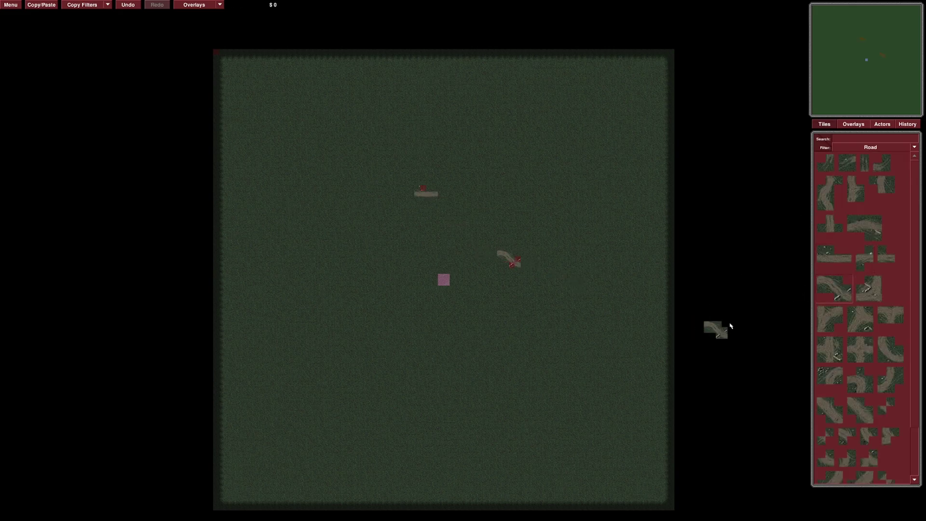
click(868, 288)
click(545, 314)
click(830, 375)
click(537, 365)
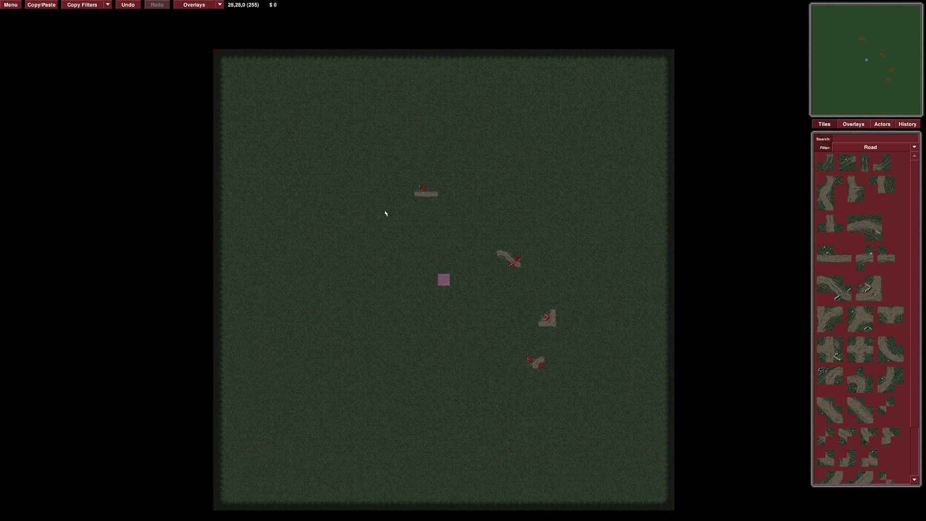
Step: Place three small road pieces on the grass south of the central water block
drag(387, 225, 397, 203)
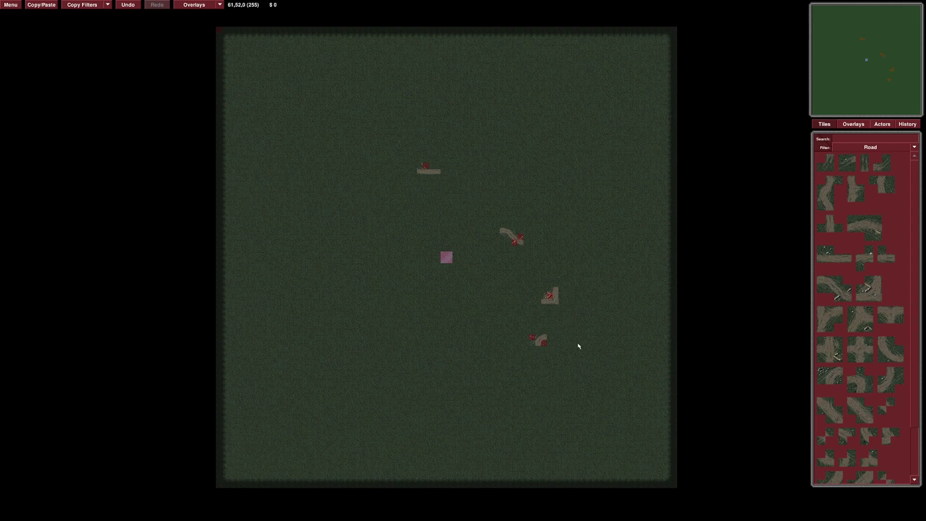
scroll(858, 337, down, 3)
click(847, 381)
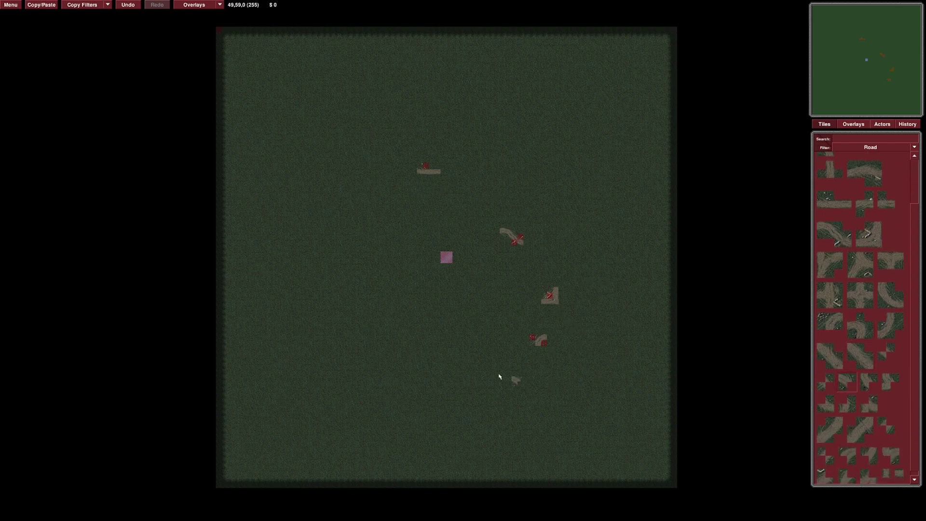
click(825, 475)
click(474, 371)
click(516, 404)
right_click(516, 401)
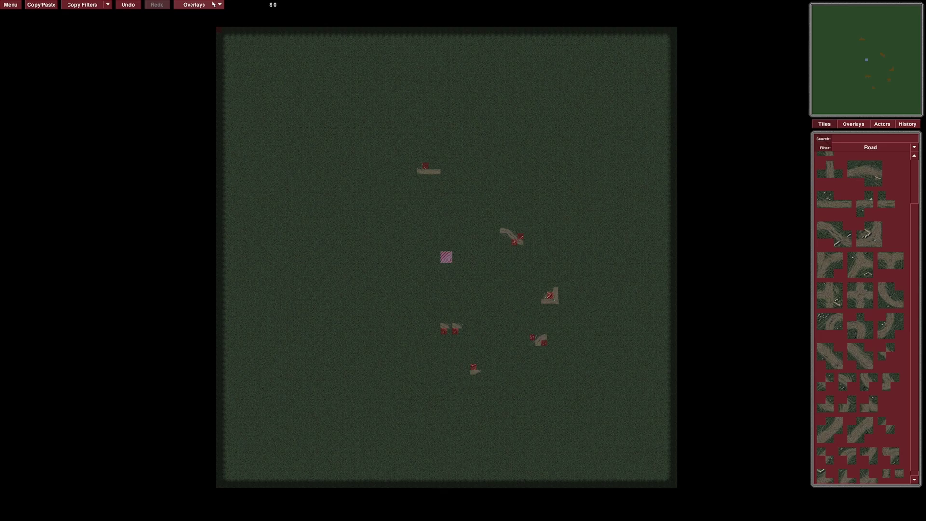
Step: Undo the most recent road placements one by one and redo them all
drag(231, 271, 184, 51)
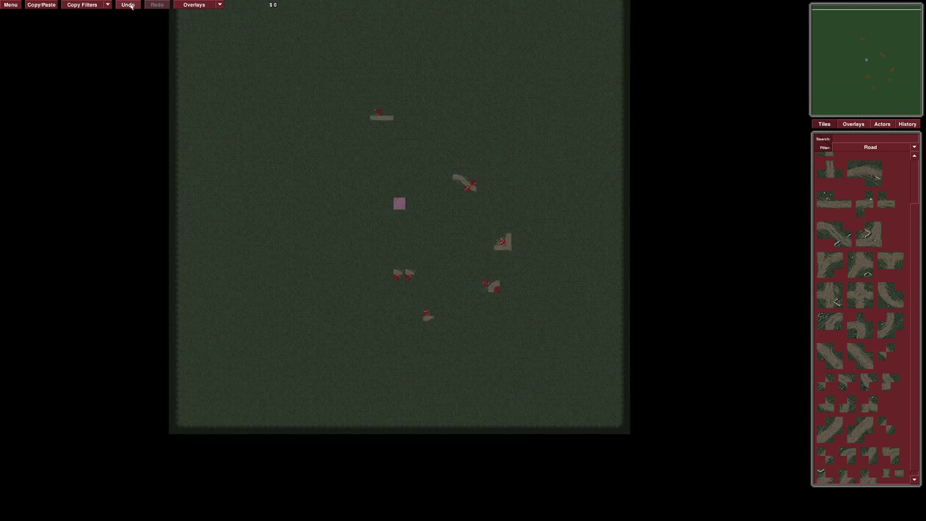
key(ctrl+z)
key(ctrl+z)
key(ctrl+y)
key(ctrl+z)
key(ctrl+z)
key(ctrl+z)
key(ctrl+z)
key(ctrl+y)
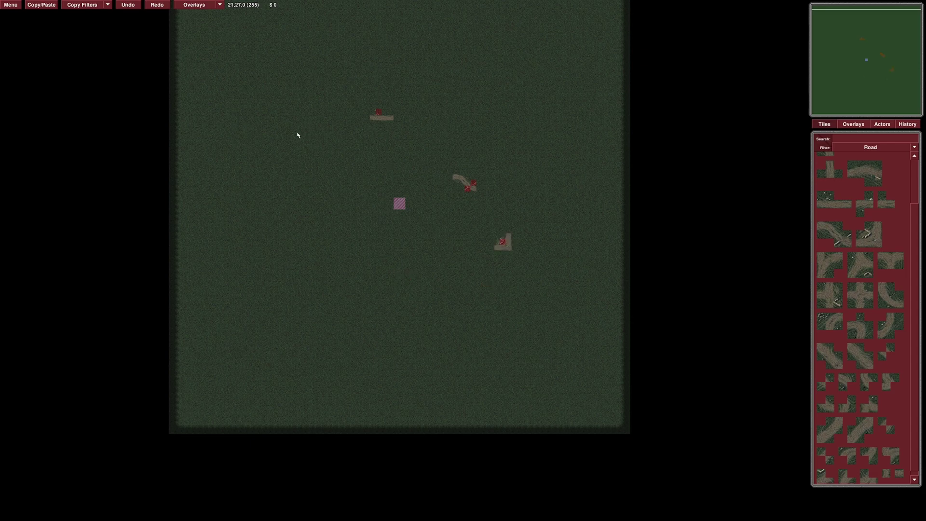
key(ctrl+z)
key(ctrl+y)
key(ctrl+y)
key(ctrl+y)
key(ctrl+y)
key(ctrl+y)
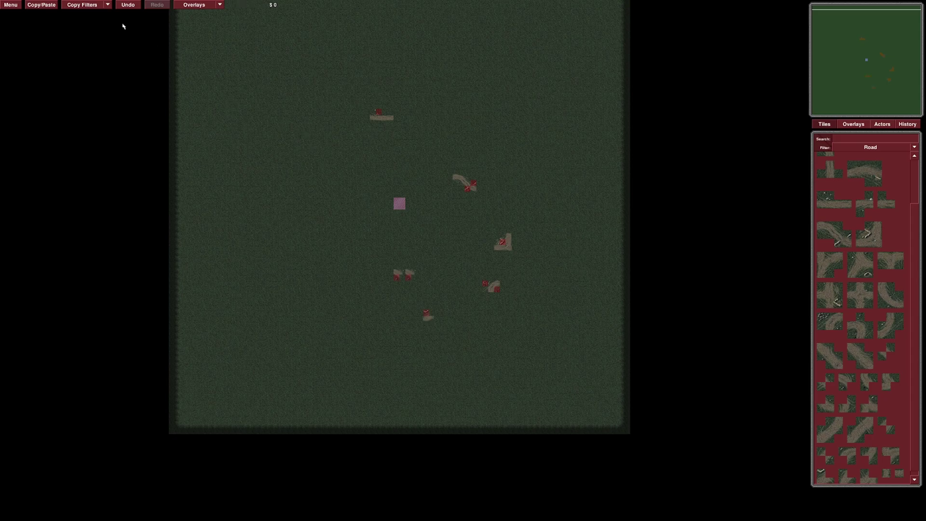
Step: Place a square ore patch on the grass west of the central water block
click(106, 5)
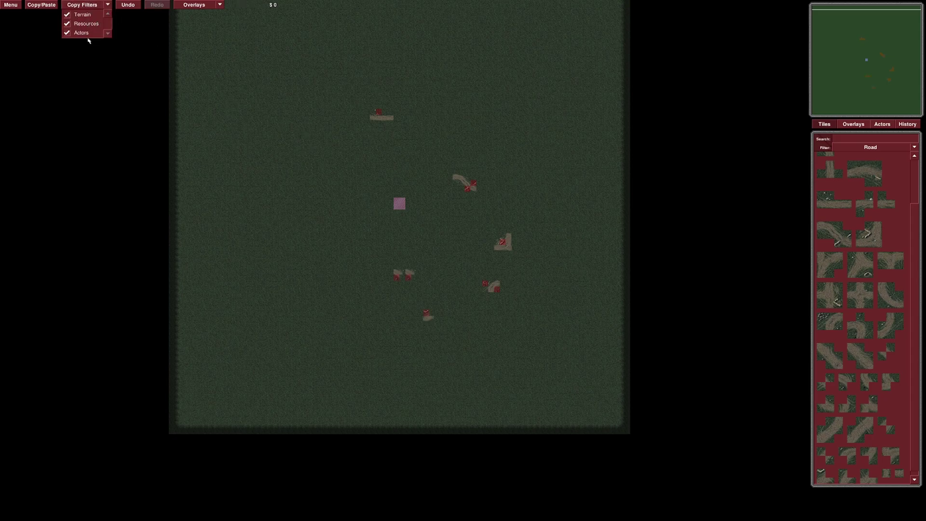
click(854, 127)
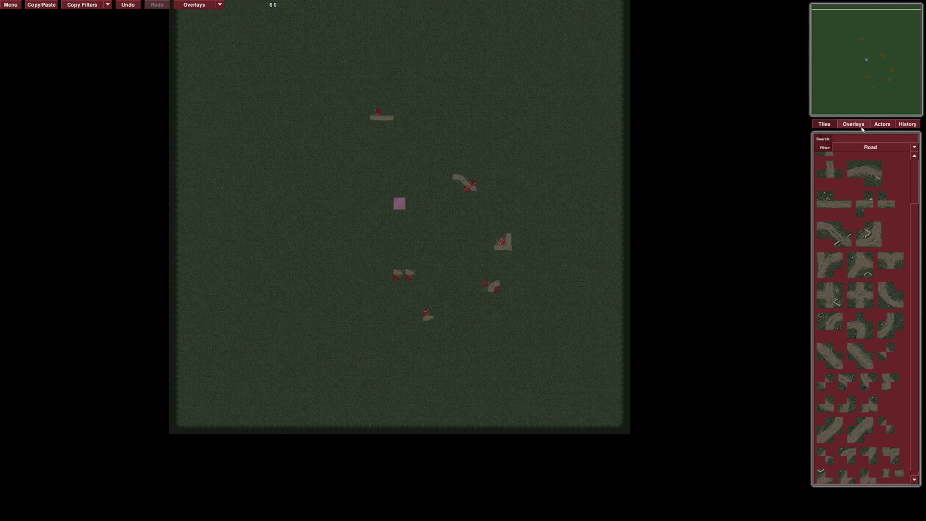
click(854, 127)
click(823, 141)
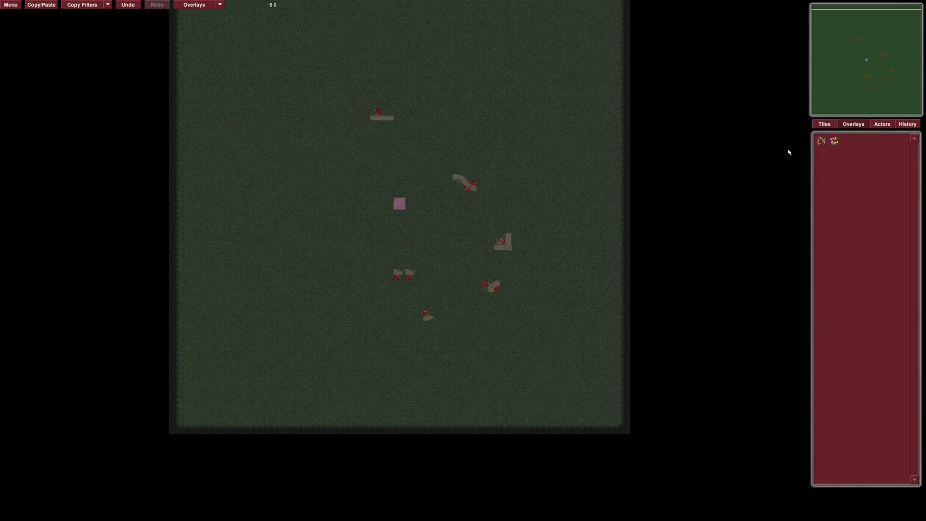
mouse_move(297, 183)
mouse_down()
mouse_move(314, 193)
mouse_move(302, 183)
mouse_up()
Step: Paste a copy of the ore patch south of the original, undo it and paste it again slightly higher
click(318, 292)
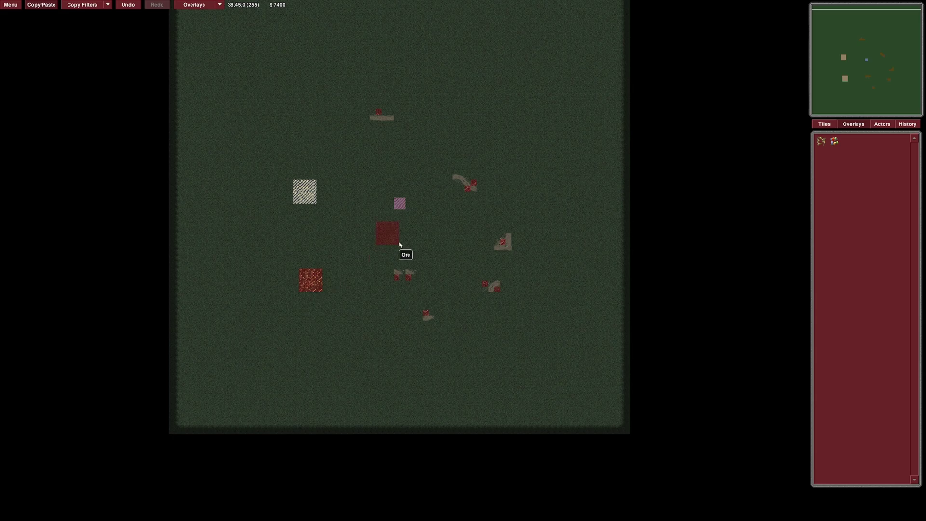
key(ctrl+z)
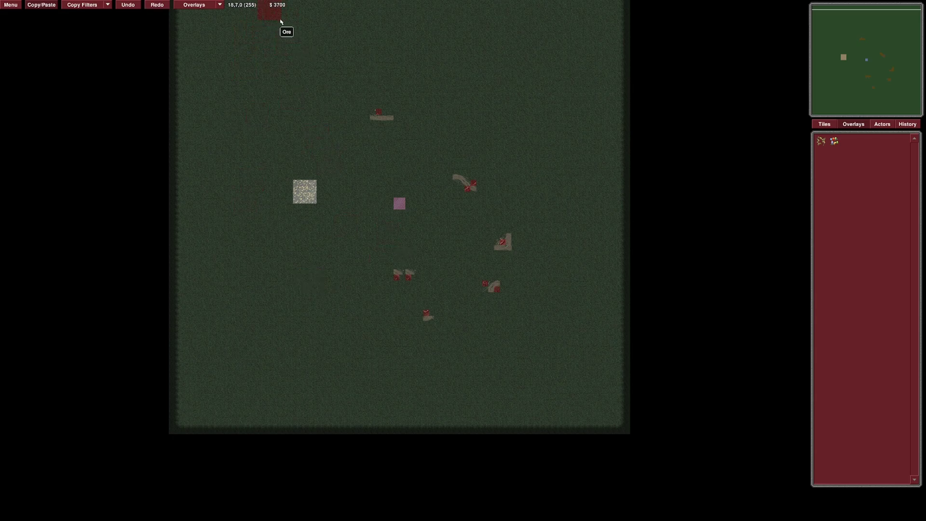
click(311, 275)
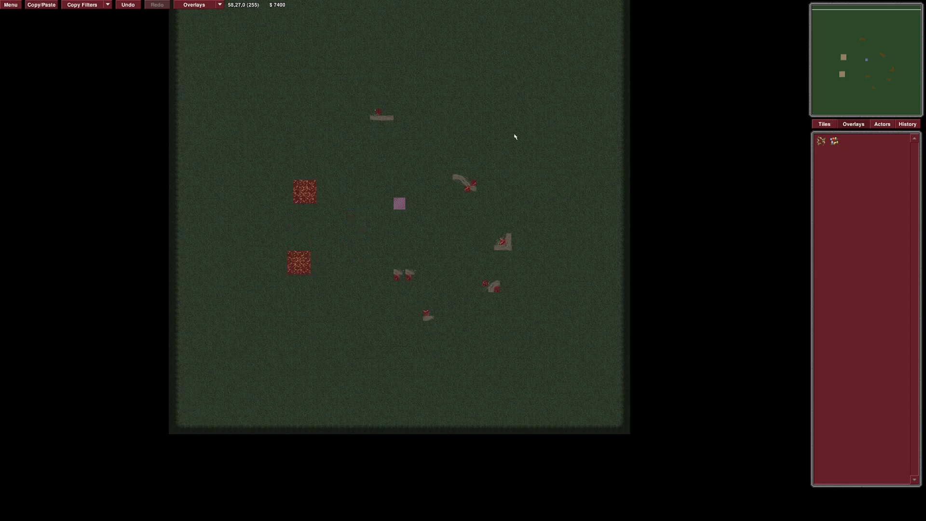
Step: Place a neutral player spawn point north of the two ore patches
click(106, 4)
click(353, 192)
drag(354, 192, 442, 213)
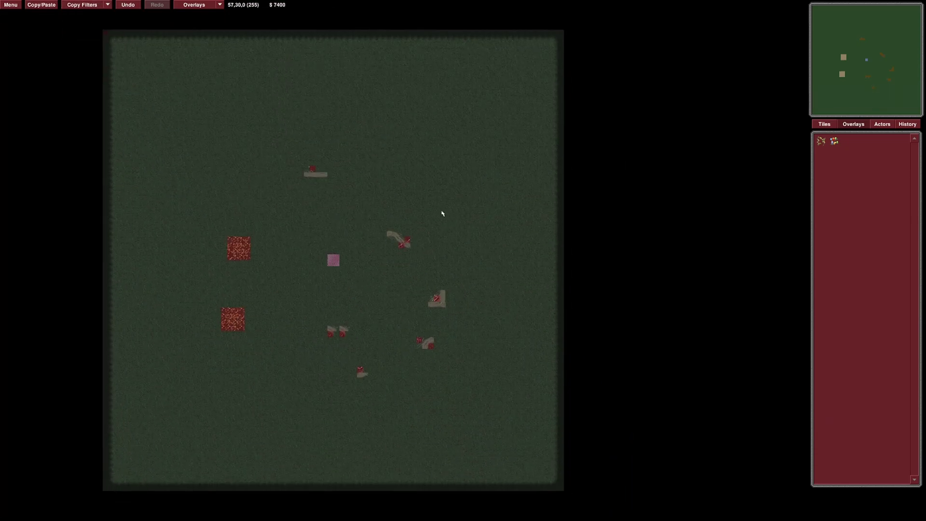
click(881, 124)
click(855, 195)
click(235, 189)
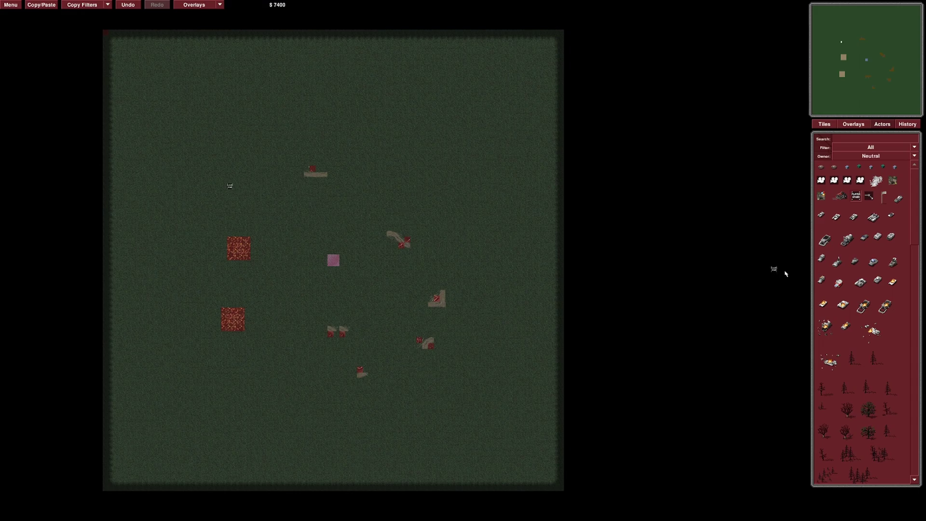
Step: Place four trees of the same kind east and northeast of the player spawn
click(846, 409)
click(287, 207)
click(250, 189)
click(250, 177)
click(256, 147)
drag(200, 180, 245, 164)
Step: Restrict the copy filters to Terrain only, with Resources and Actors off
click(108, 5)
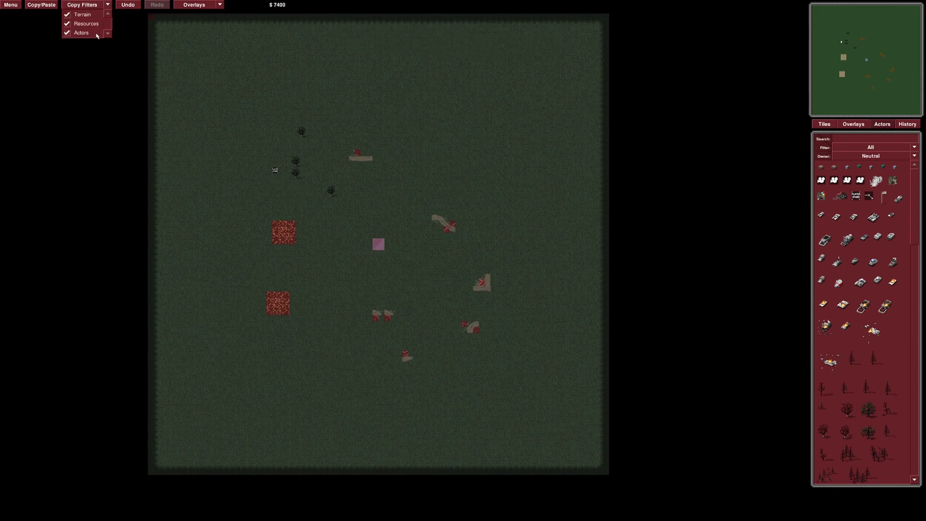
click(68, 16)
click(67, 23)
click(67, 32)
click(67, 15)
Step: Copy the area spanning the spawn, upper ore patch and central water block, and paste its terrain in the map's northeast
click(278, 165)
drag(244, 132, 389, 262)
key(ctrl+c)
click(584, 190)
right_click(515, 324)
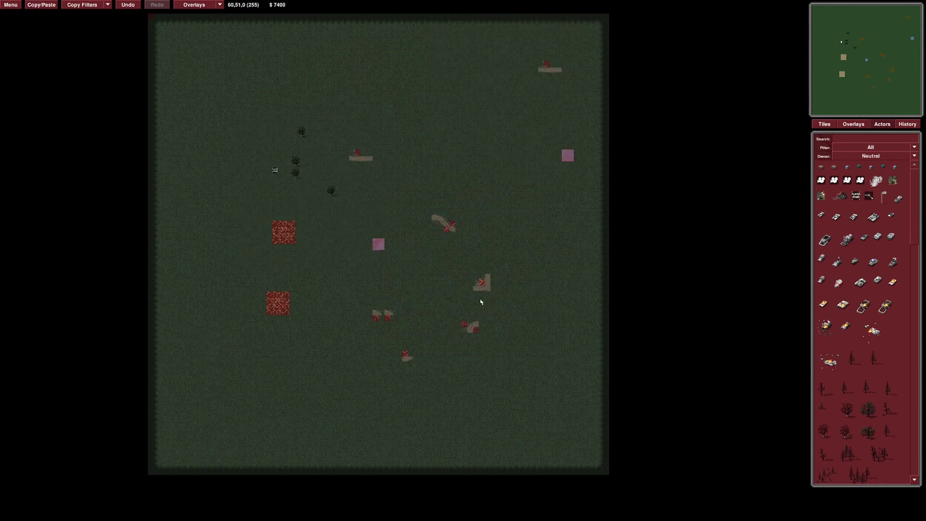
Step: Enable the Resources copy filter and paste a copy of the upper ore patch northeast of the map centre
click(81, 6)
click(68, 16)
click(67, 23)
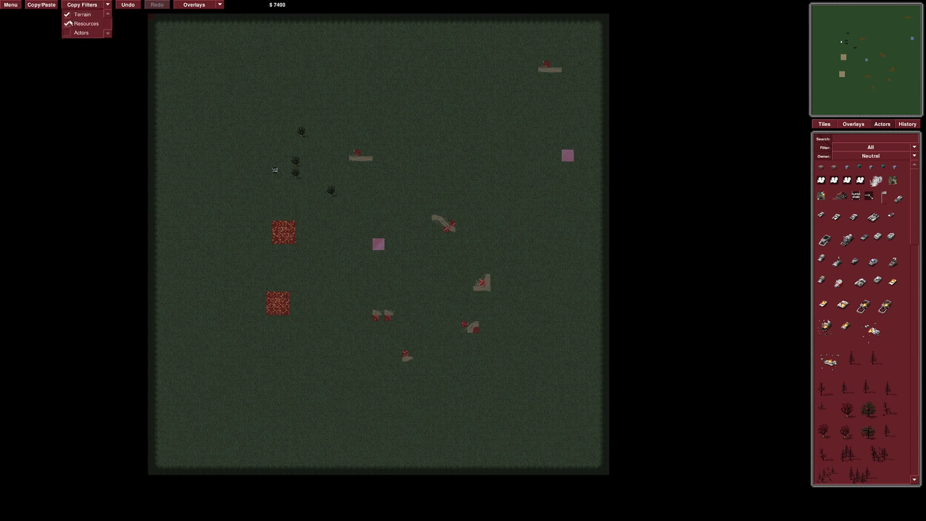
click(220, 289)
key(ctrl+c)
drag(252, 175, 337, 269)
key(ctrl+c)
click(505, 190)
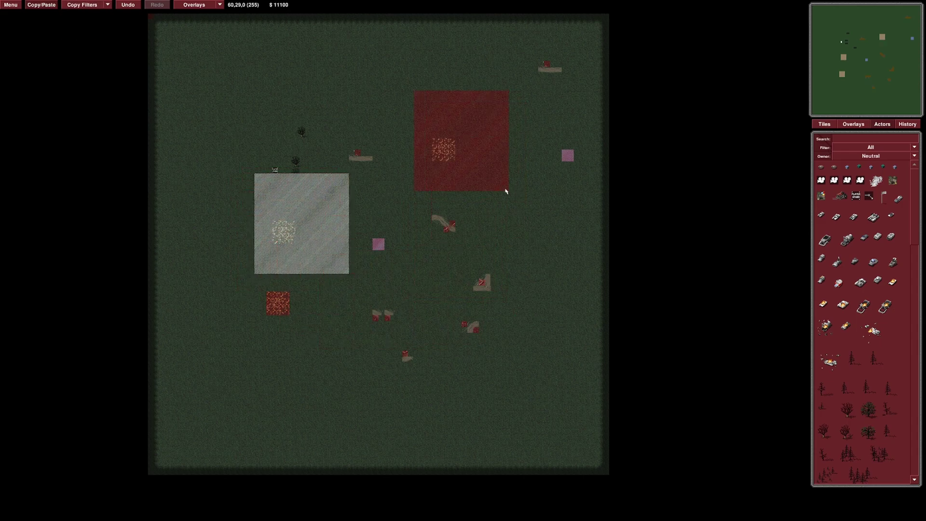
right_click(507, 368)
Step: Switch the copy filters from Resources to Actors and paste two copies of the player spawn with its two nearest trees
click(106, 5)
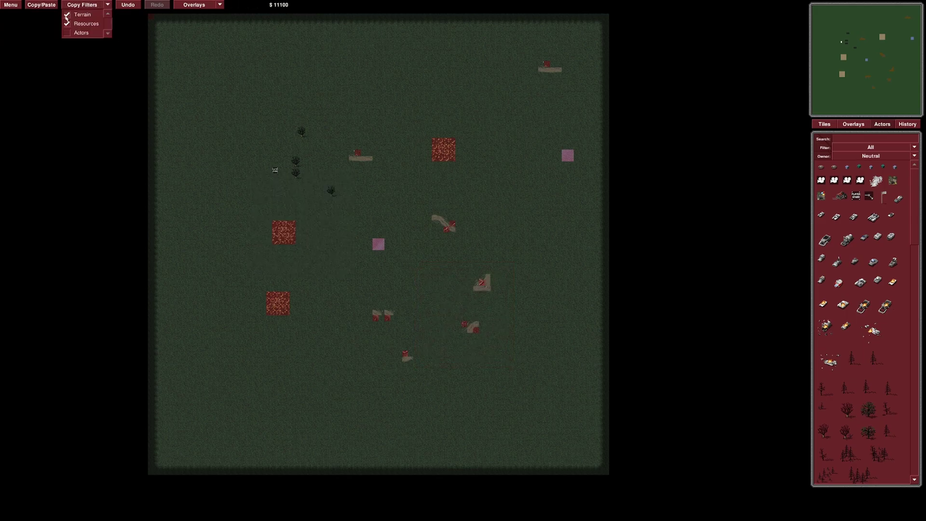
click(67, 24)
click(67, 33)
click(255, 139)
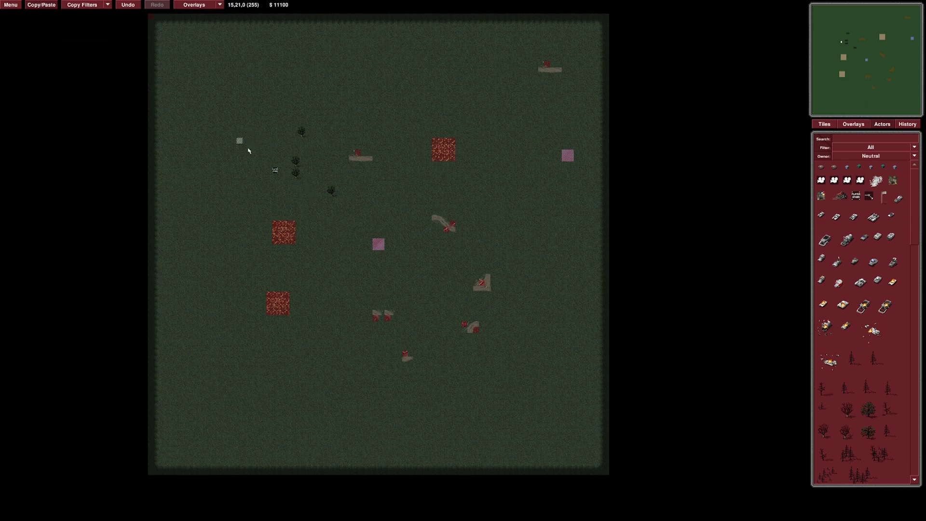
drag(236, 138, 320, 214)
click(410, 107)
click(561, 240)
right_click(548, 348)
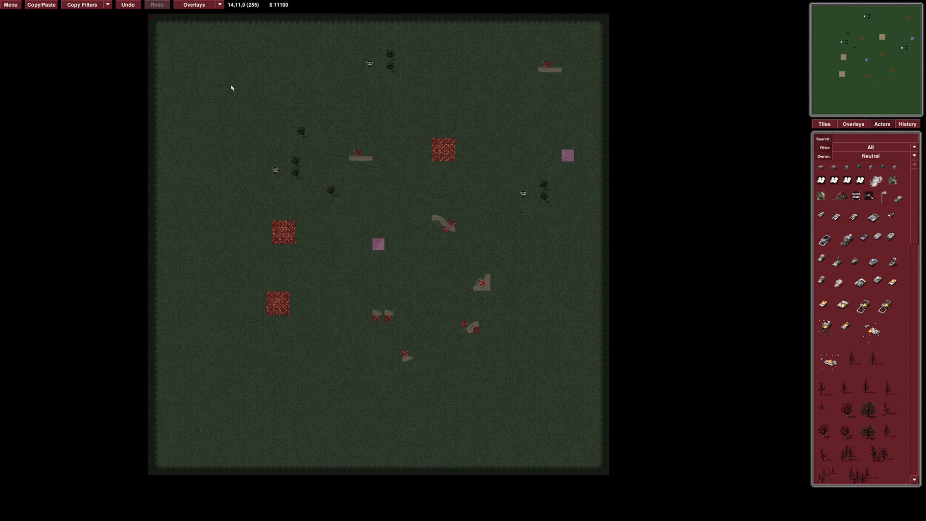
Step: Turn the Resources copy filter back on so that Terrain, Resources and Actors are all enabled
click(84, 5)
click(67, 23)
drag(287, 389, 217, 199)
drag(161, 100, 291, 229)
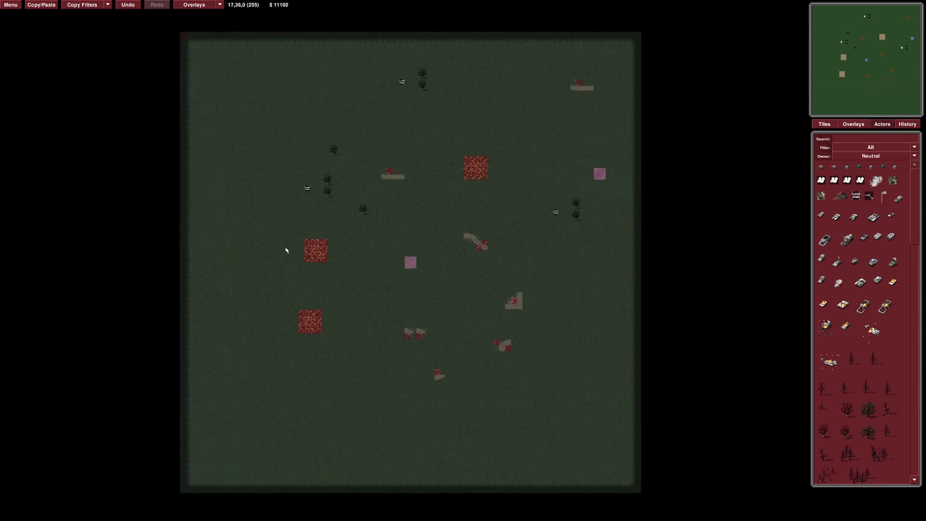
scroll(285, 249, up, 1)
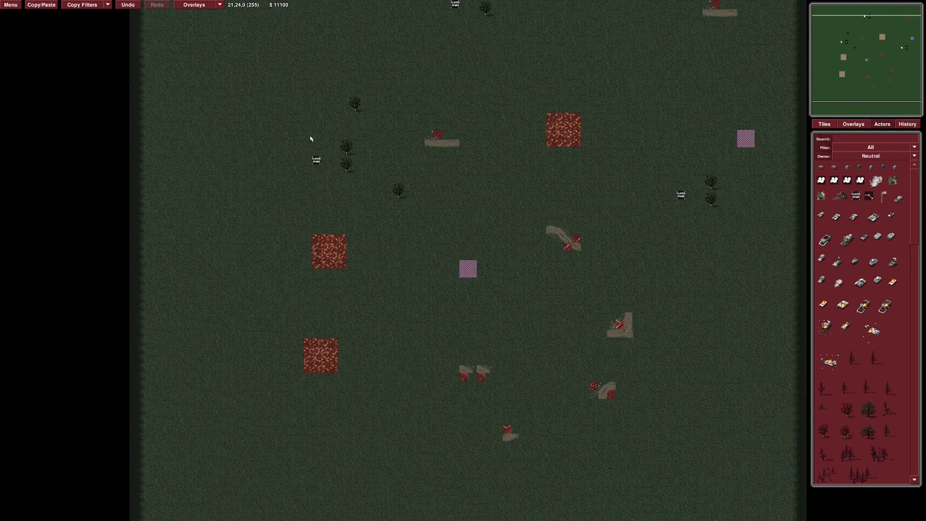
click(87, 5)
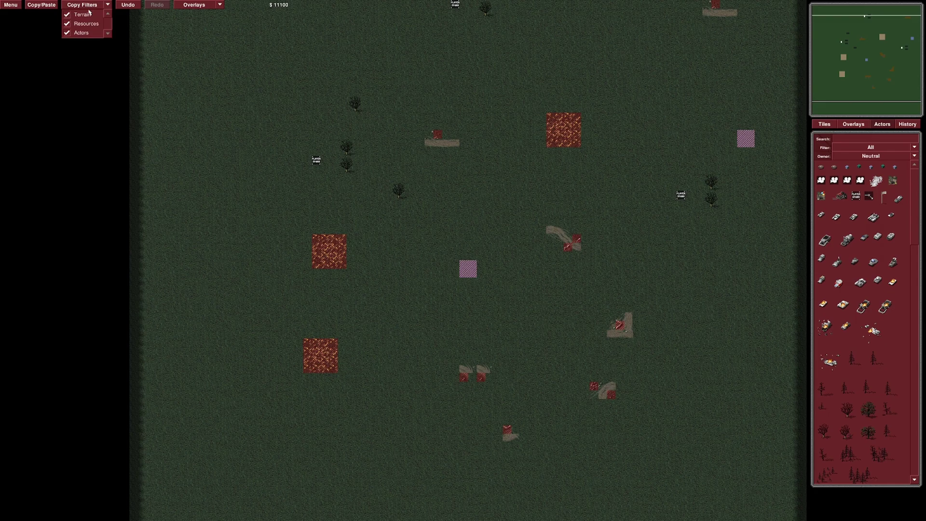
Step: Select the map's upper-left quadrant up to the central water block and overlay its copy on the lower-right quadrant to check alignment
click(47, 8)
click(42, 7)
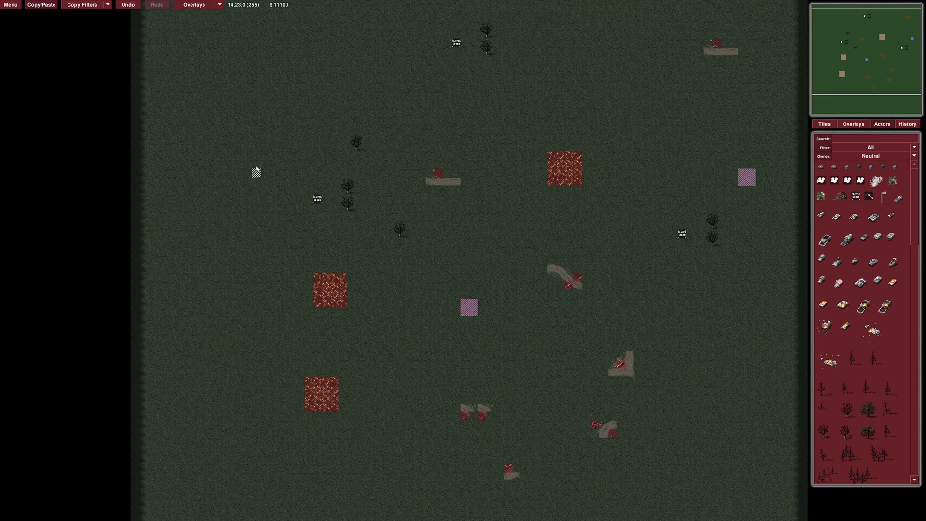
scroll(269, 183, down, 2)
key(Up)
key(Left)
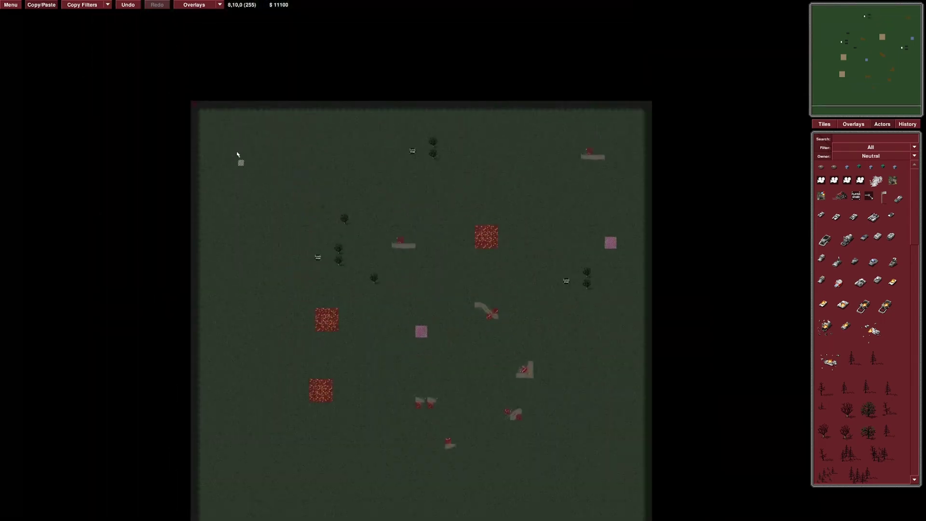
drag(192, 102, 419, 331)
key(Down)
key(Right)
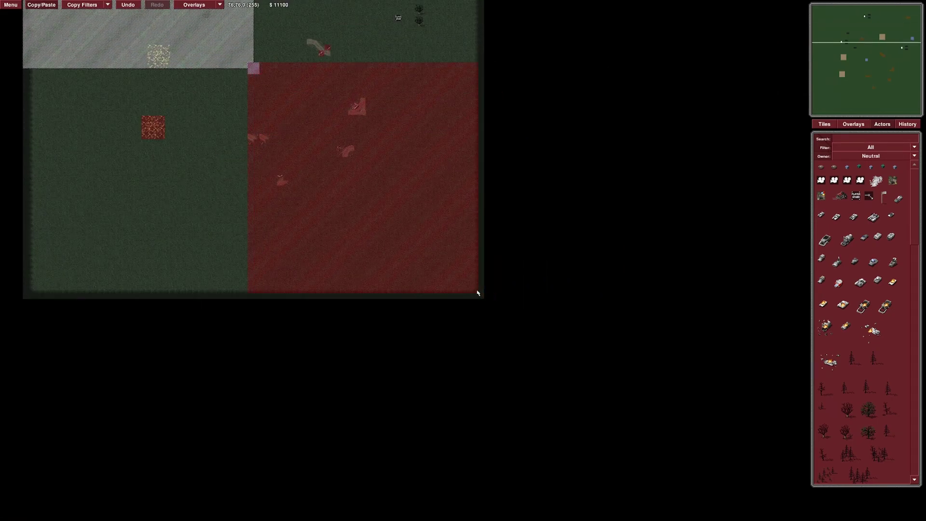
click(478, 293)
key(Up)
key(Left)
key(Up)
key(Left)
scroll(399, 275, up, 5)
key(Up)
key(Left)
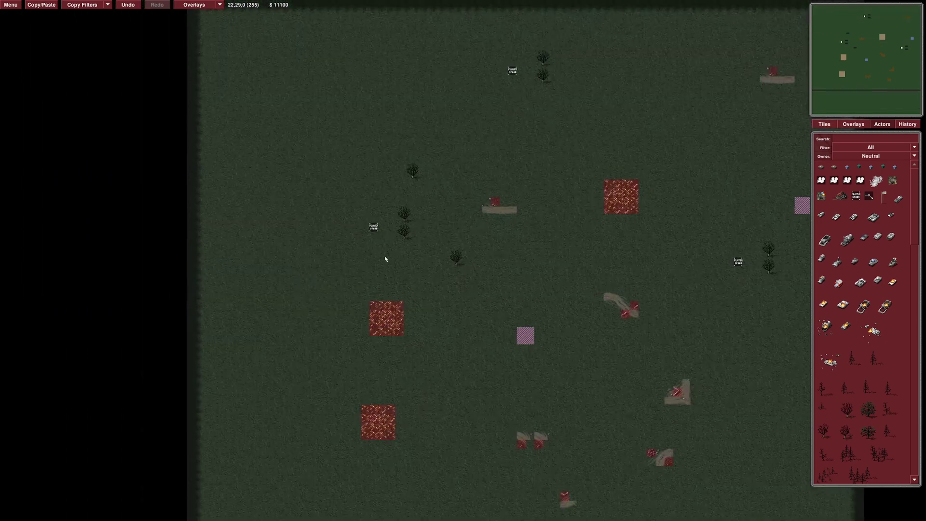
key(Right)
key(Down)
key(ctrl+c)
drag(428, 157, 523, 219)
right_click(521, 220)
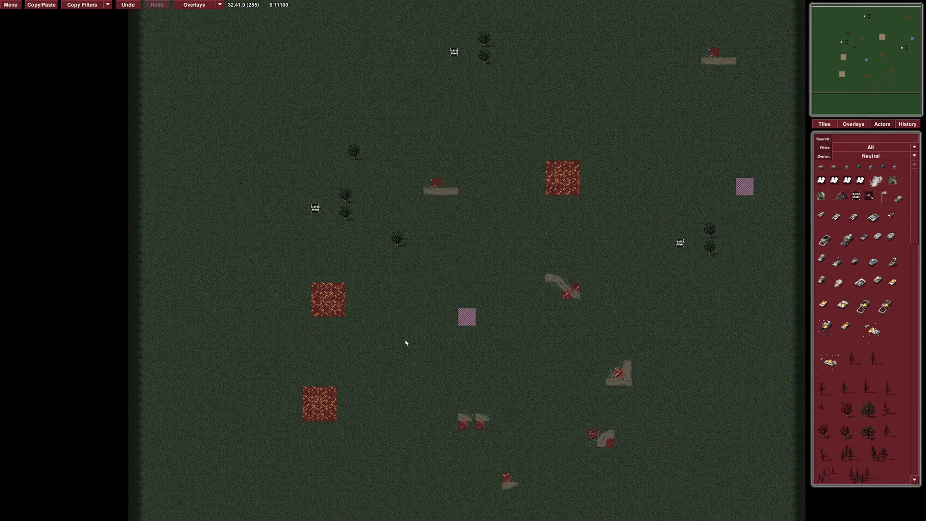
key(Right)
key(Down)
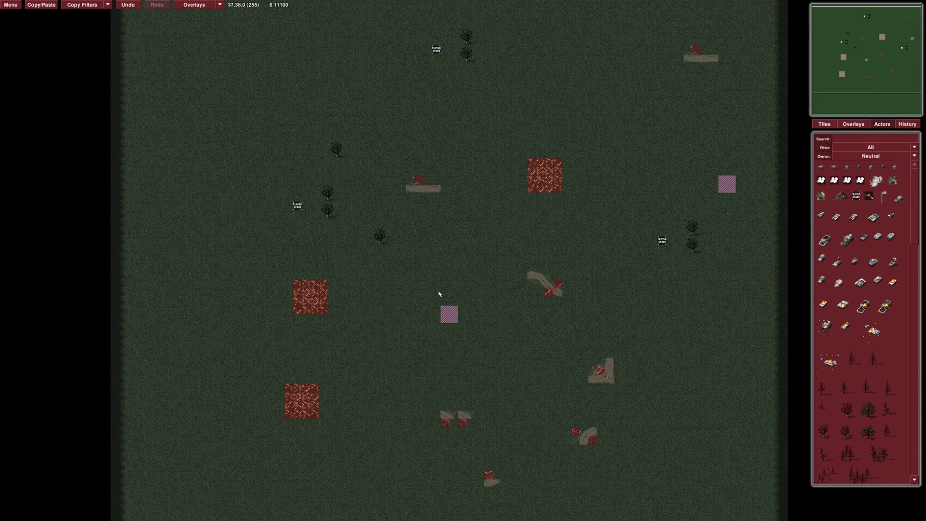
Step: Copy the rectangle extending northeast from the water block's upper-right cell and paste it diagonally opposite, southwest of the map centre
mouse_move(452, 314)
mouse_down()
mouse_move(416, 314)
mouse_move(295, 355)
mouse_move(439, 310)
mouse_move(531, 210)
mouse_move(531, 185)
mouse_up()
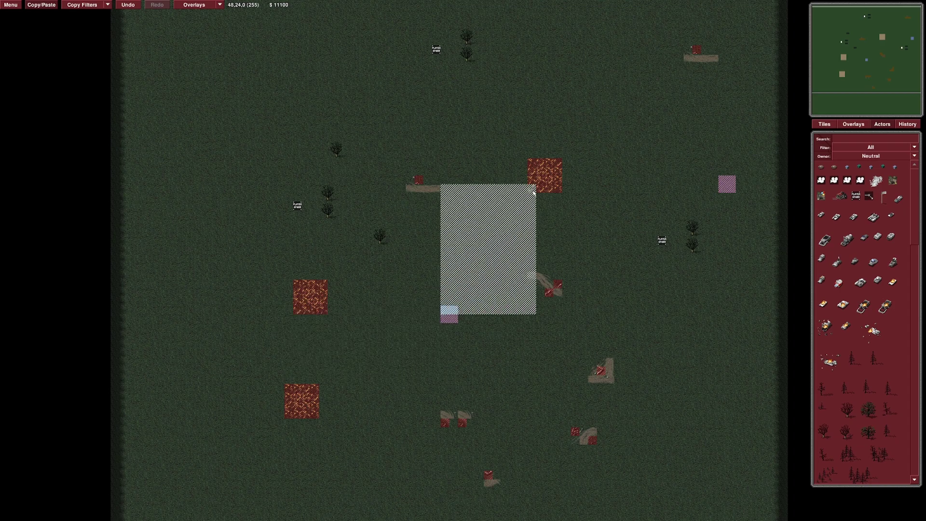
right_click(448, 318)
mouse_move(453, 311)
mouse_down()
mouse_move(518, 192)
mouse_move(535, 185)
mouse_move(449, 314)
mouse_up()
right_click(497, 263)
click(367, 441)
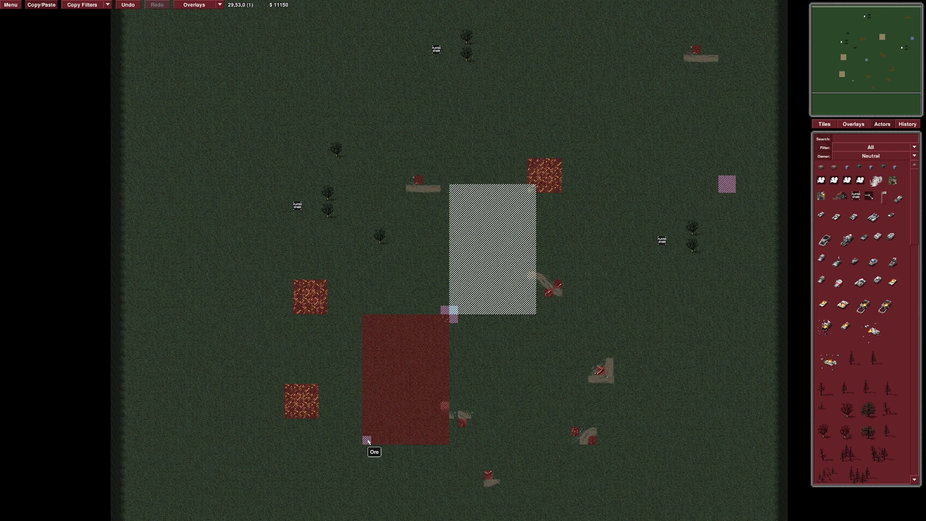
right_click(438, 315)
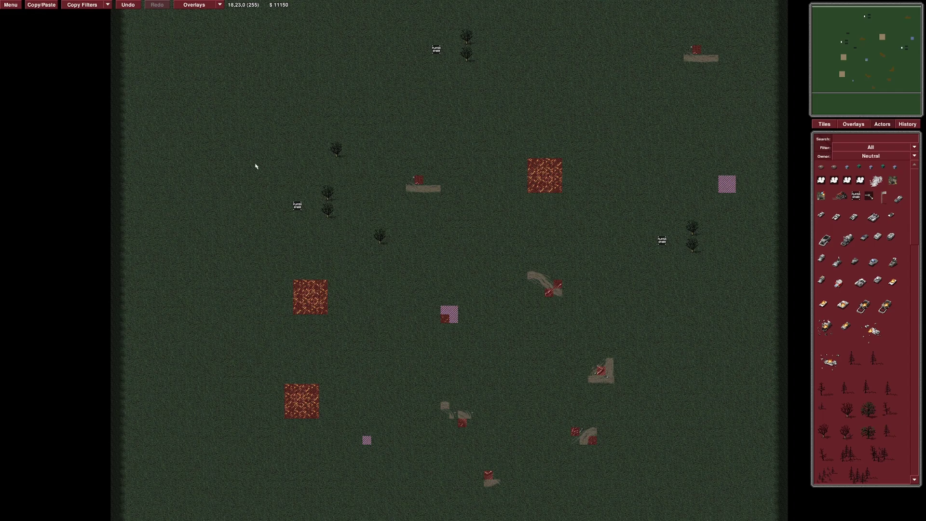
Step: Exit the map editor without saving the map's changes
scroll(229, 157, down, 3)
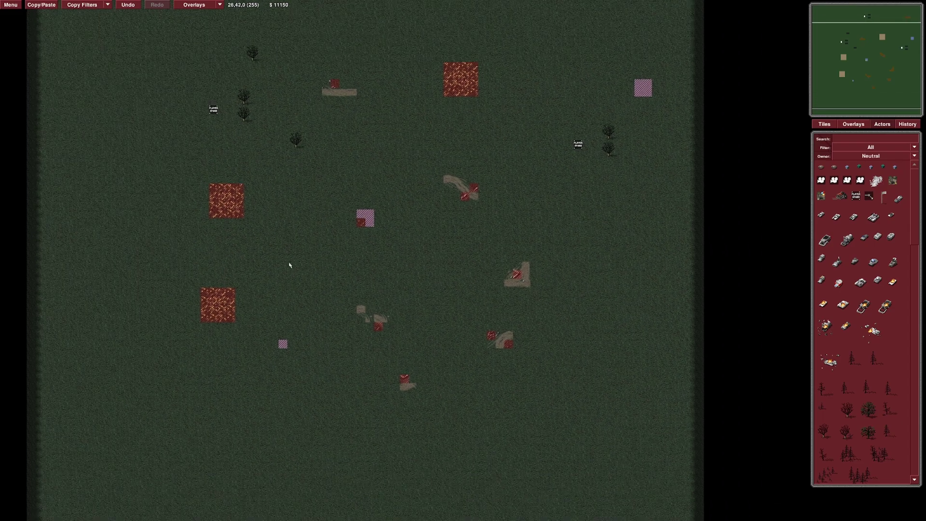
click(11, 5)
click(191, 293)
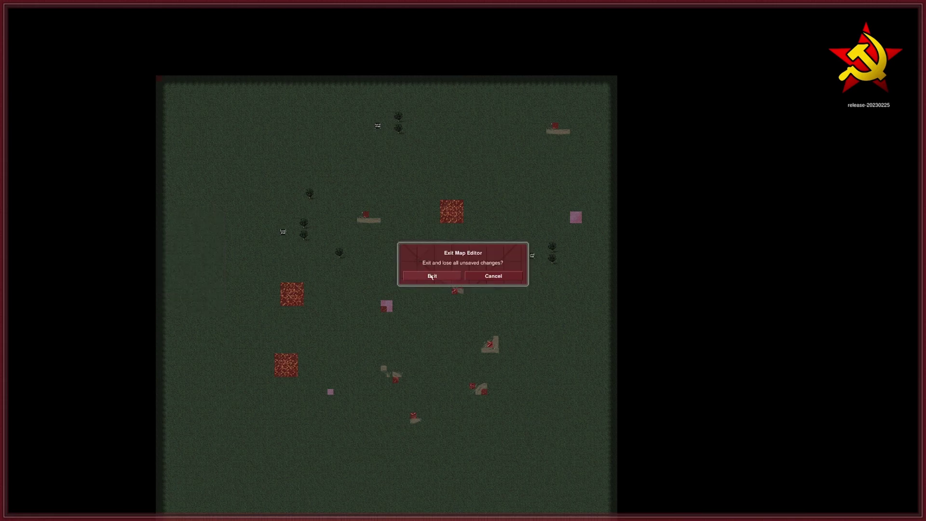
click(424, 276)
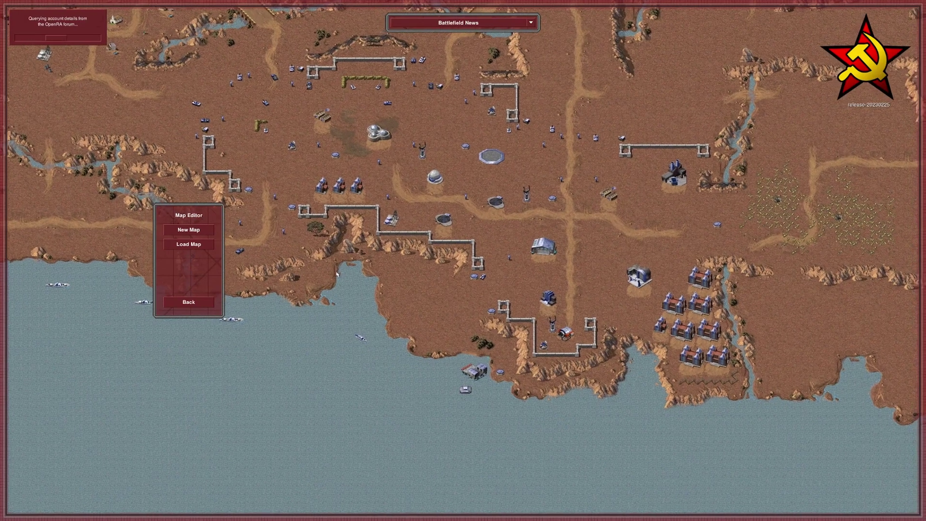